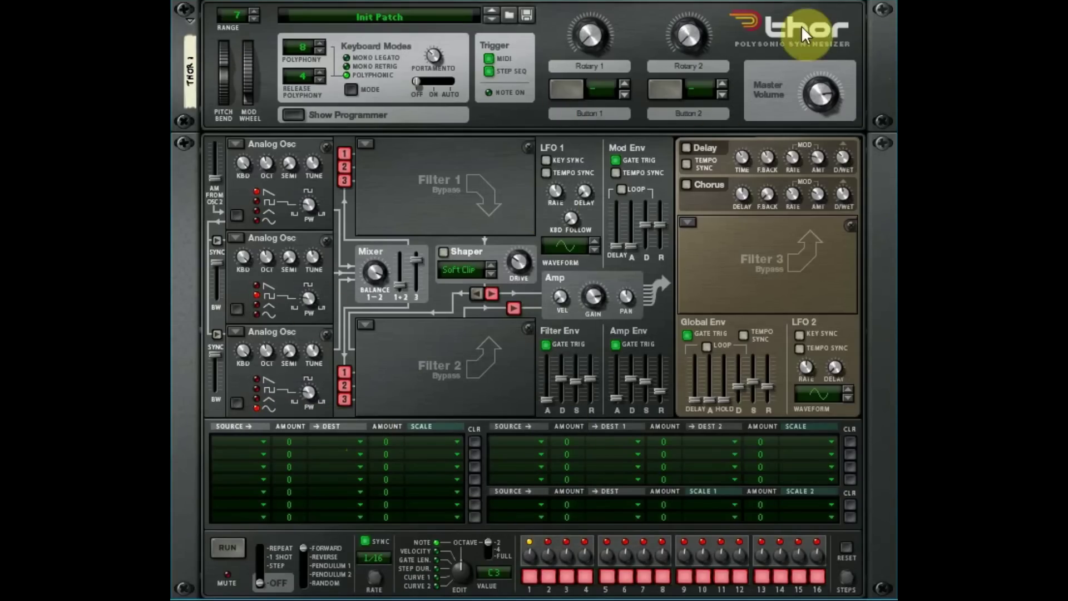
Step: Collapse and re-expand Thor's programmer, then raise and lower Osc 1's AM from Osc 2
click(293, 115)
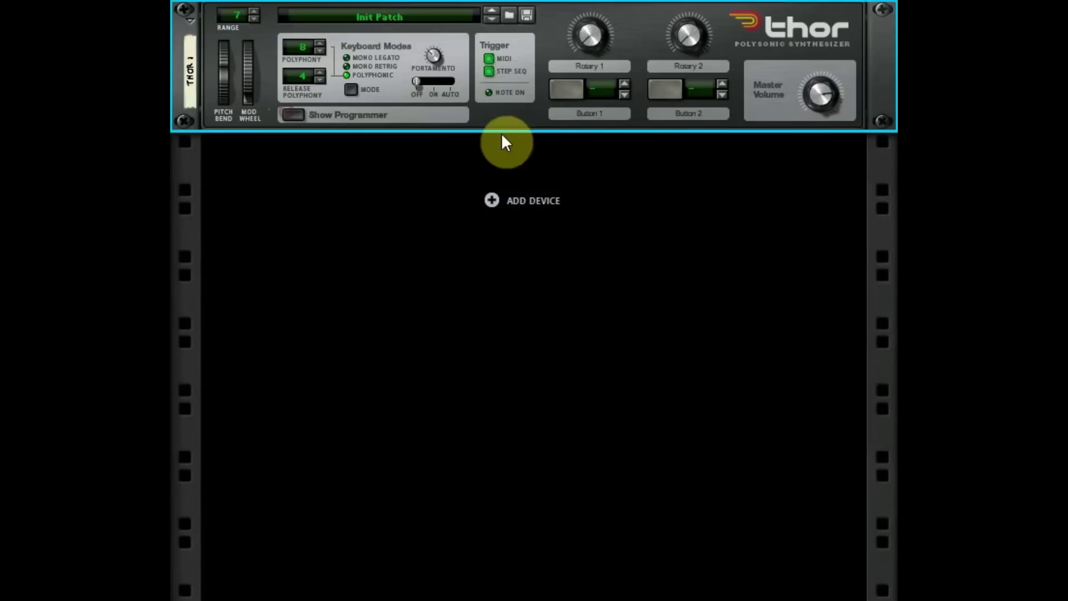
click(304, 115)
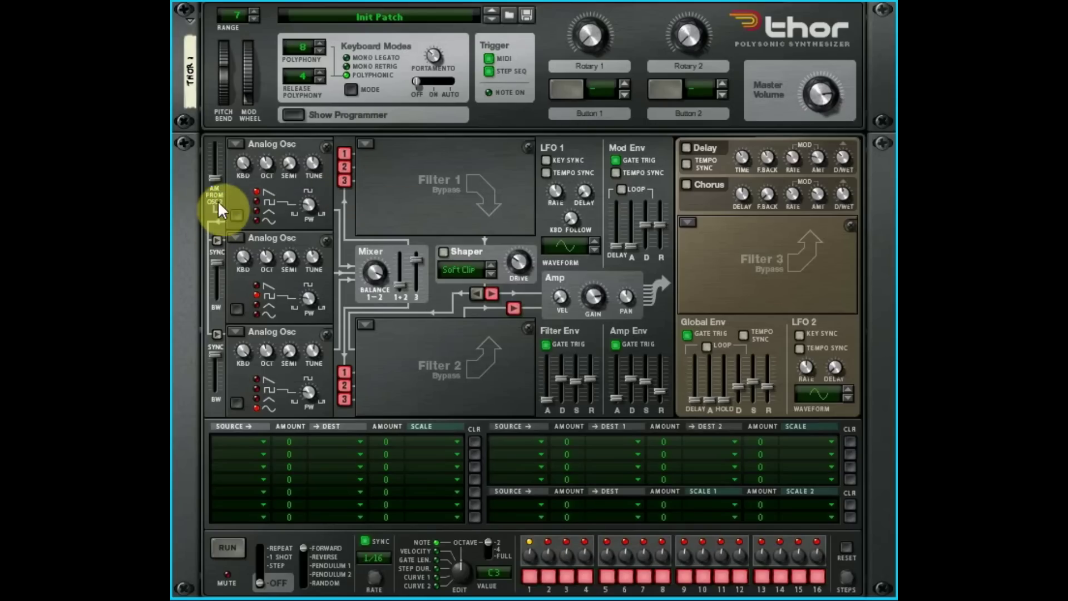
drag(217, 174, 227, 148)
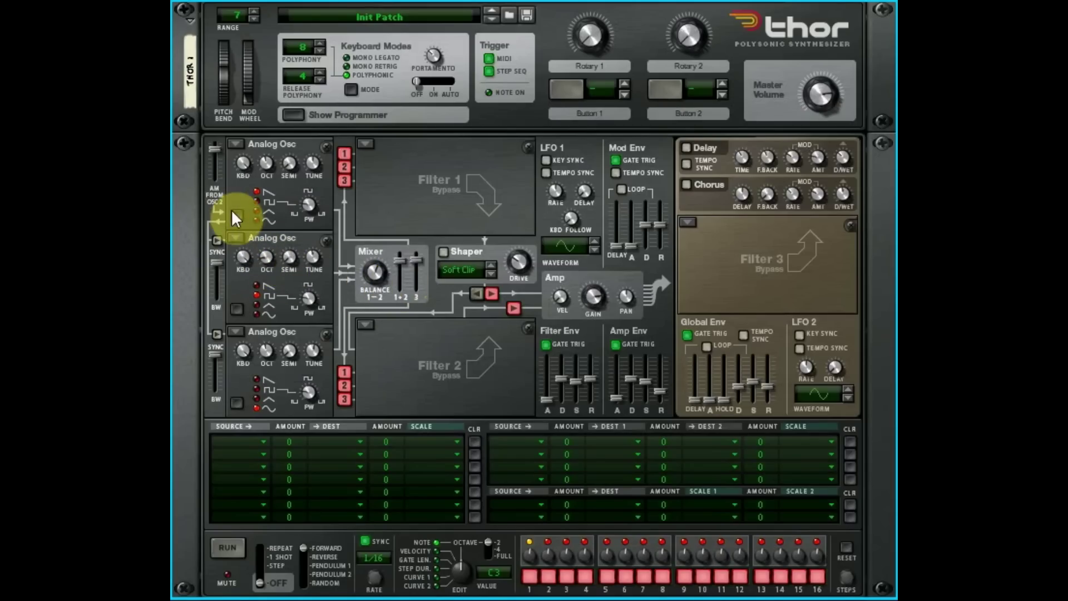
drag(212, 149, 212, 166)
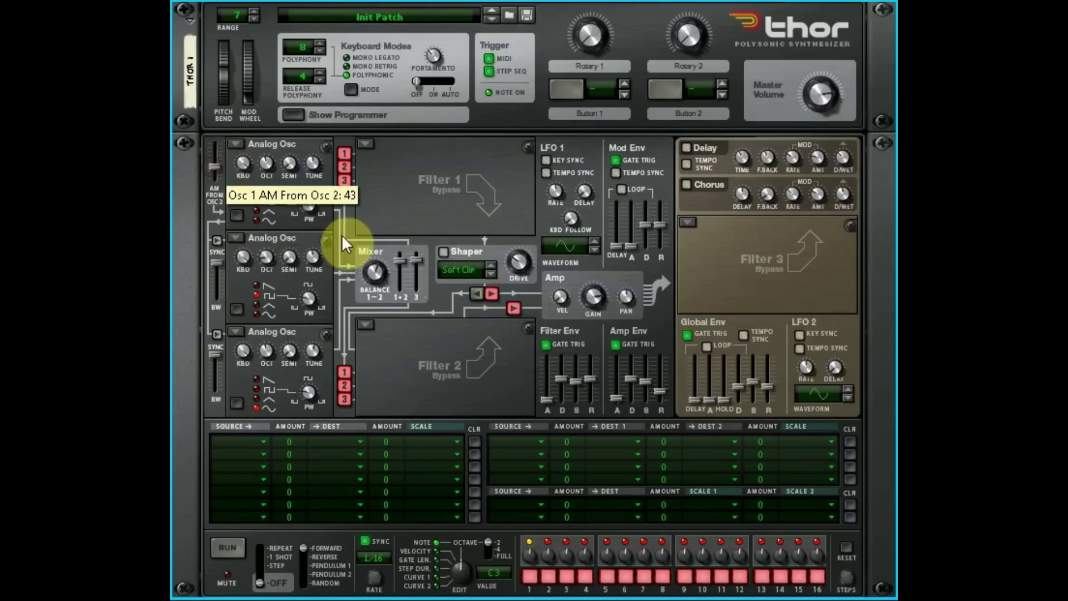
Step: Switch Osc 2 to a triangle wave, sync Osc 2 and Osc 3 to Osc 1, and raise Osc 2's octave
click(257, 305)
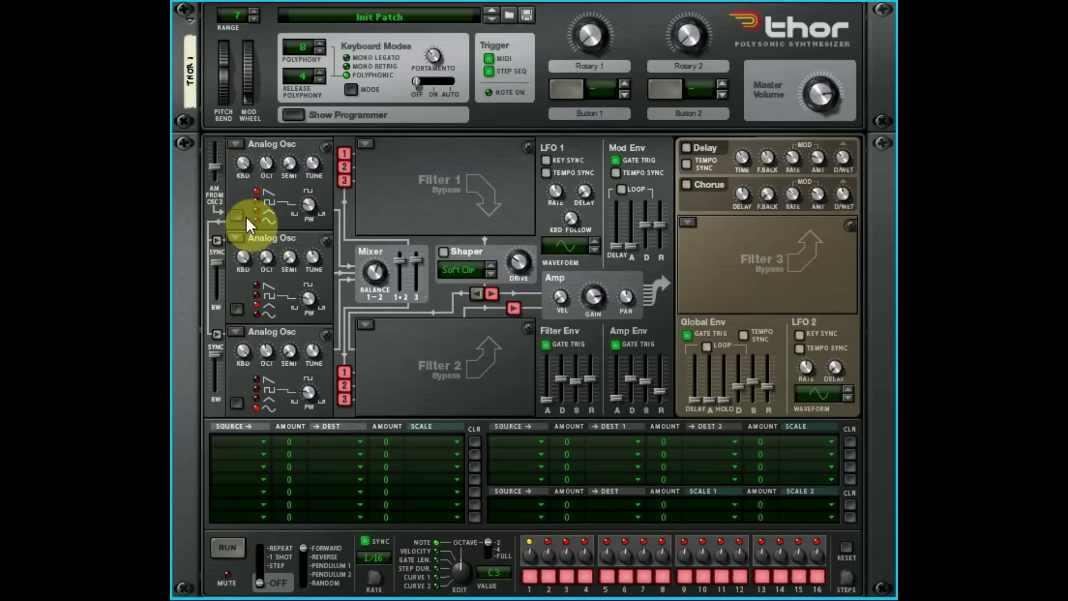
click(217, 241)
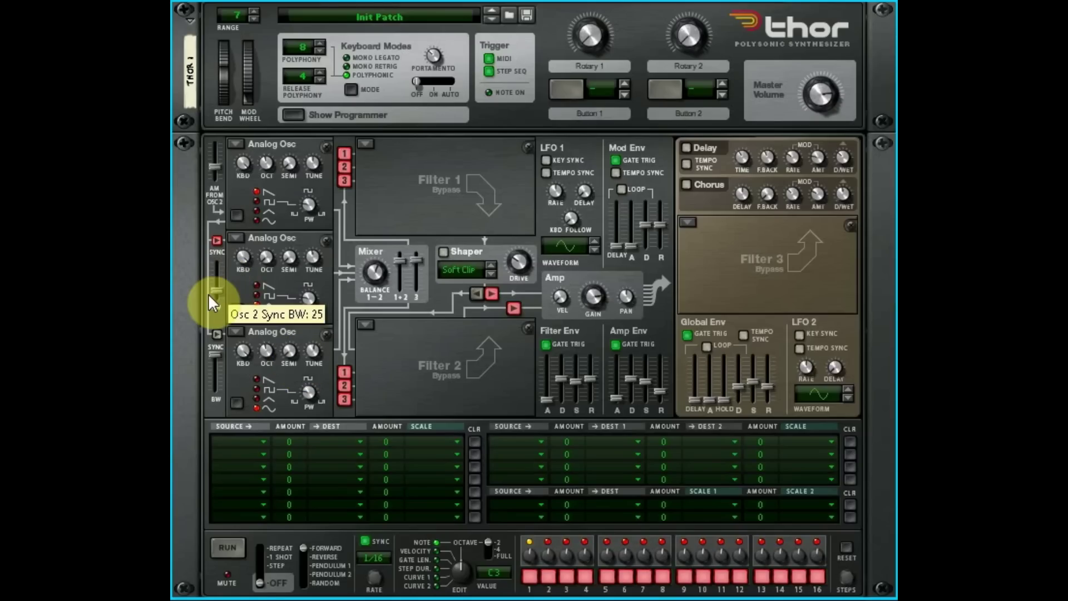
click(217, 334)
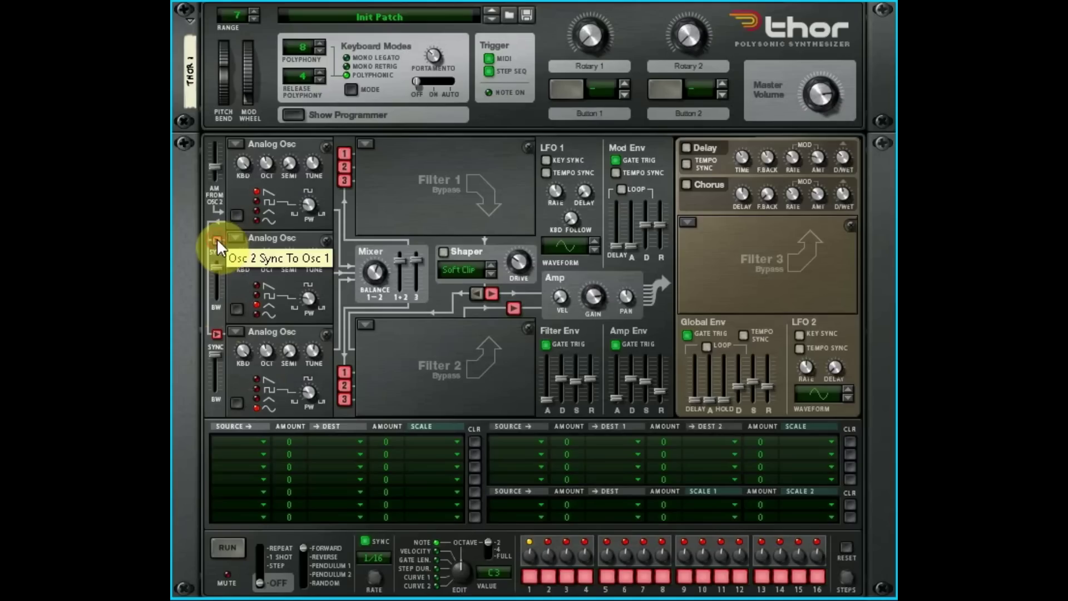
drag(264, 267, 275, 225)
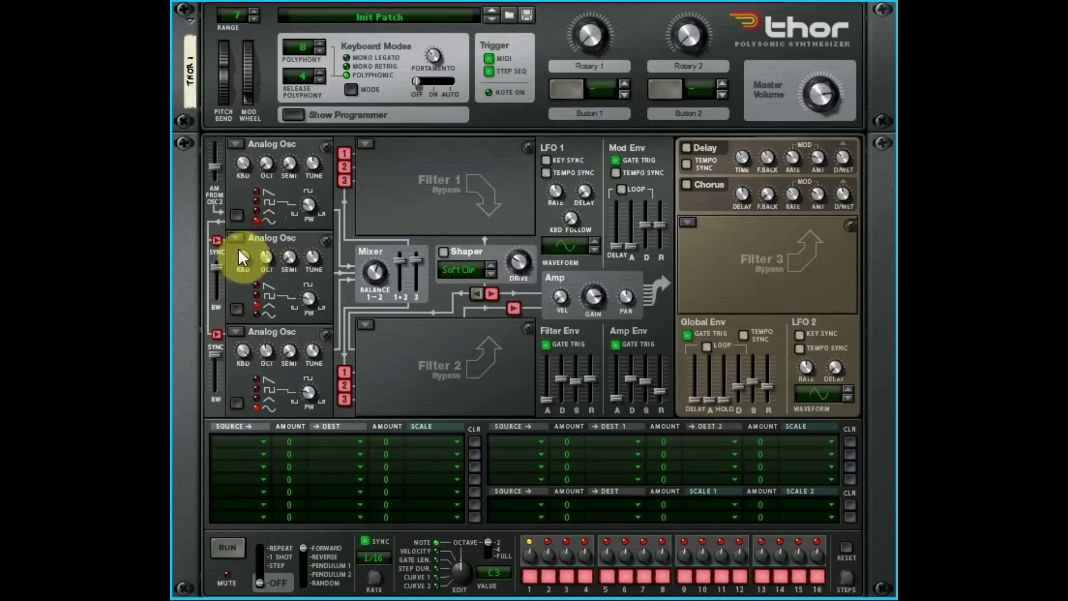
Step: Set Sync BW for Osc 2 (about 55) and Osc 3, then toggle the oscillators' sync buttons
drag(216, 267, 218, 273)
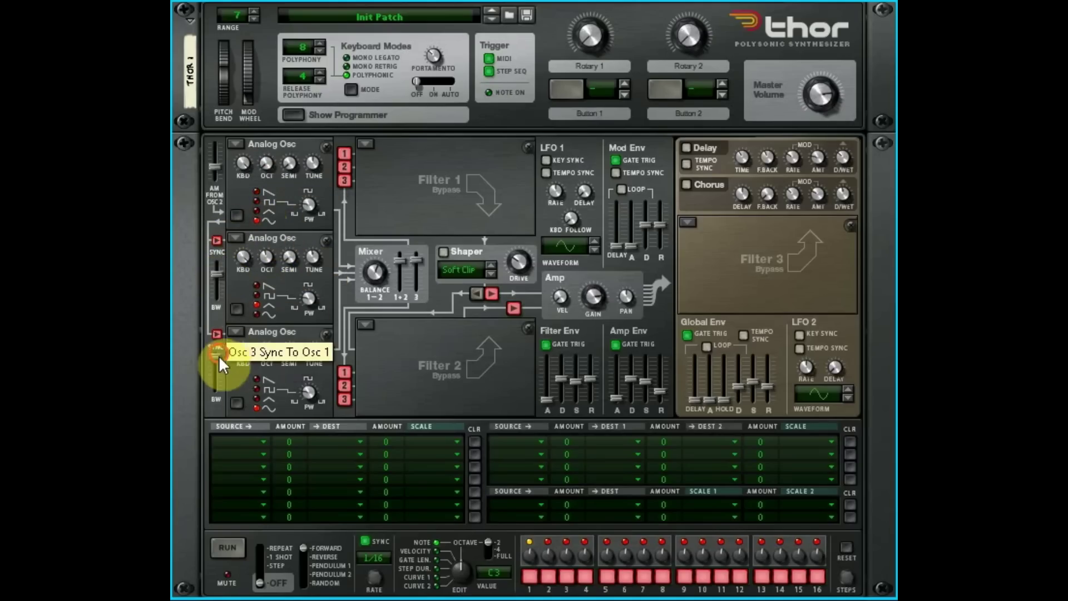
mouse_move(218, 355)
mouse_down()
mouse_move(222, 382)
mouse_move(229, 346)
mouse_up()
drag(222, 272, 219, 281)
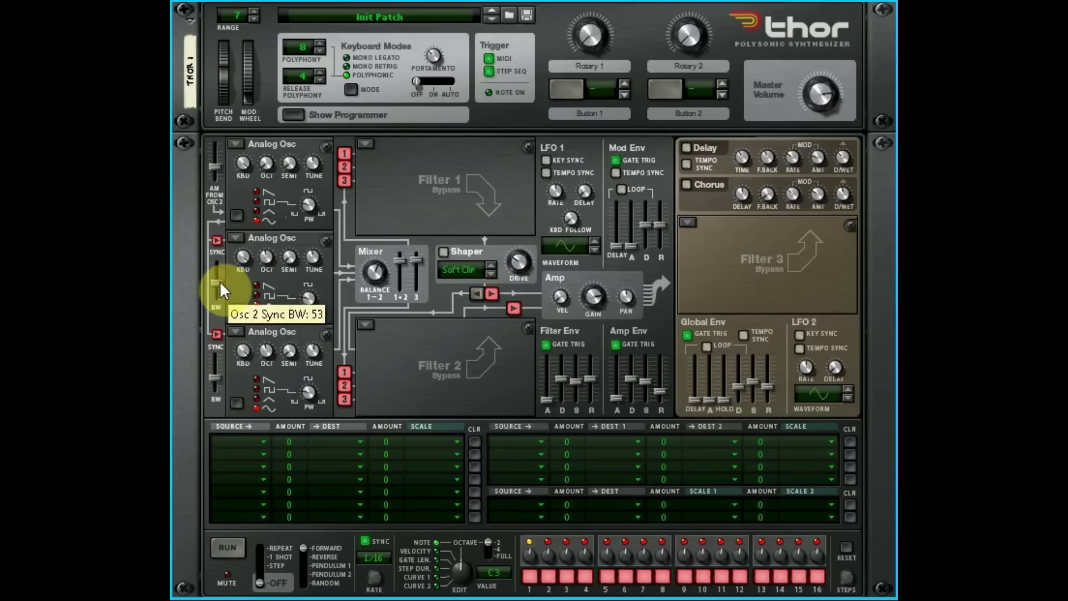
click(217, 333)
click(218, 241)
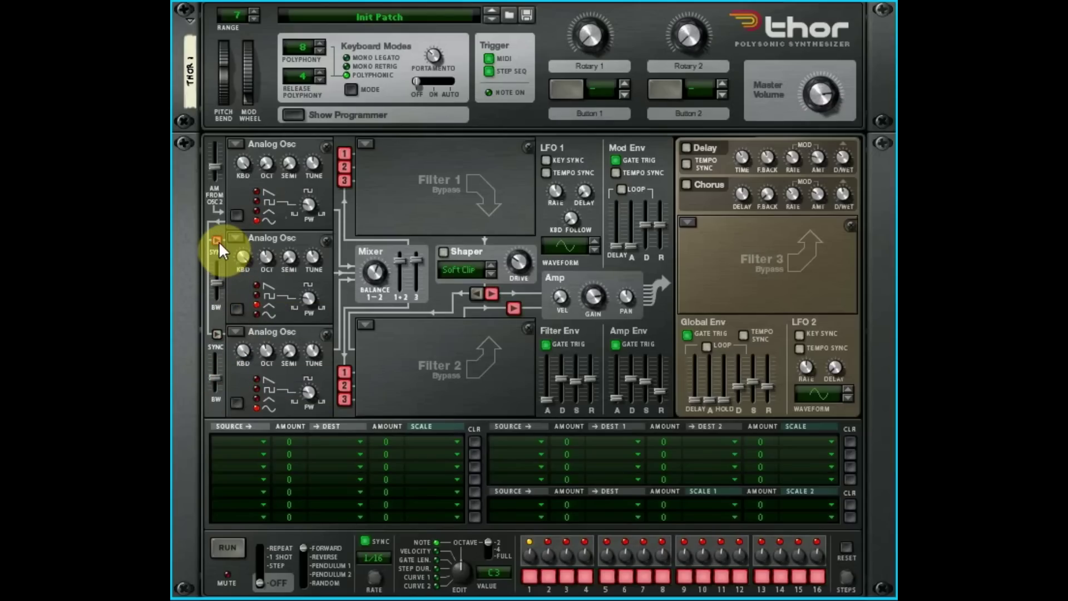
click(219, 240)
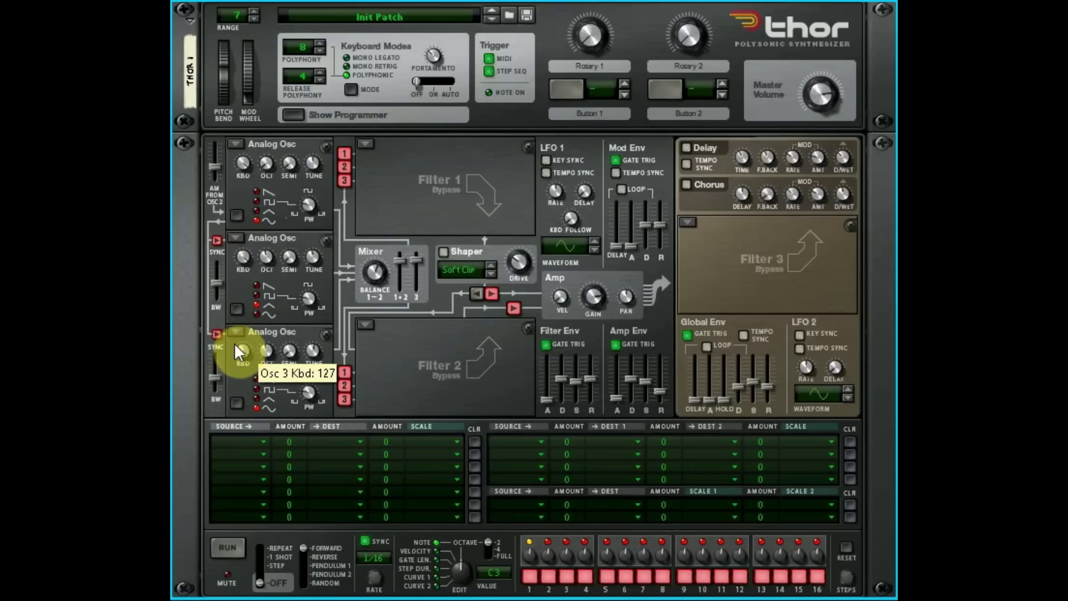
click(215, 232)
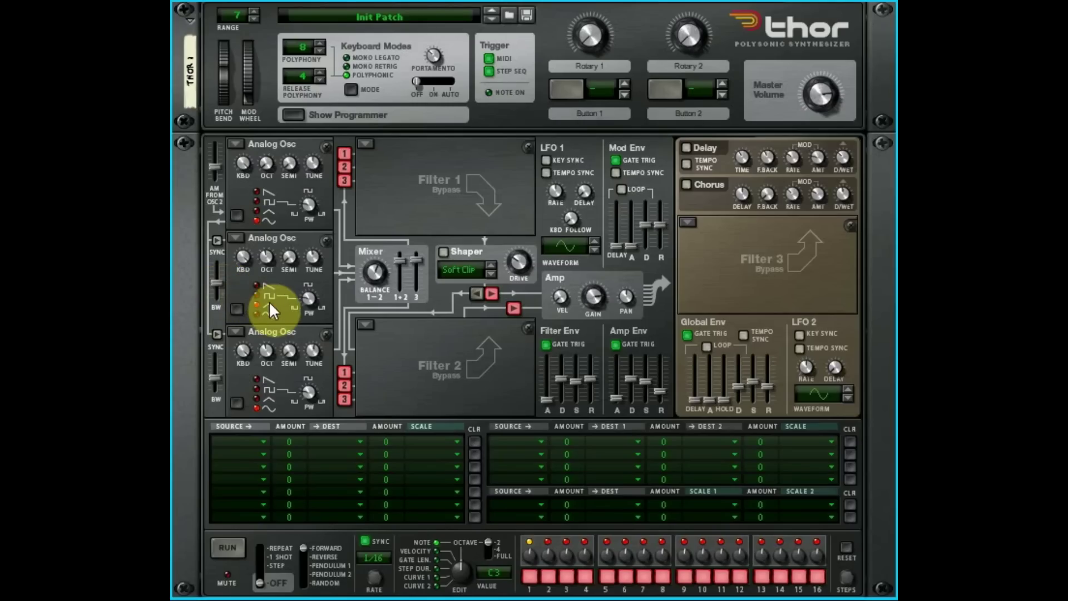
click(239, 143)
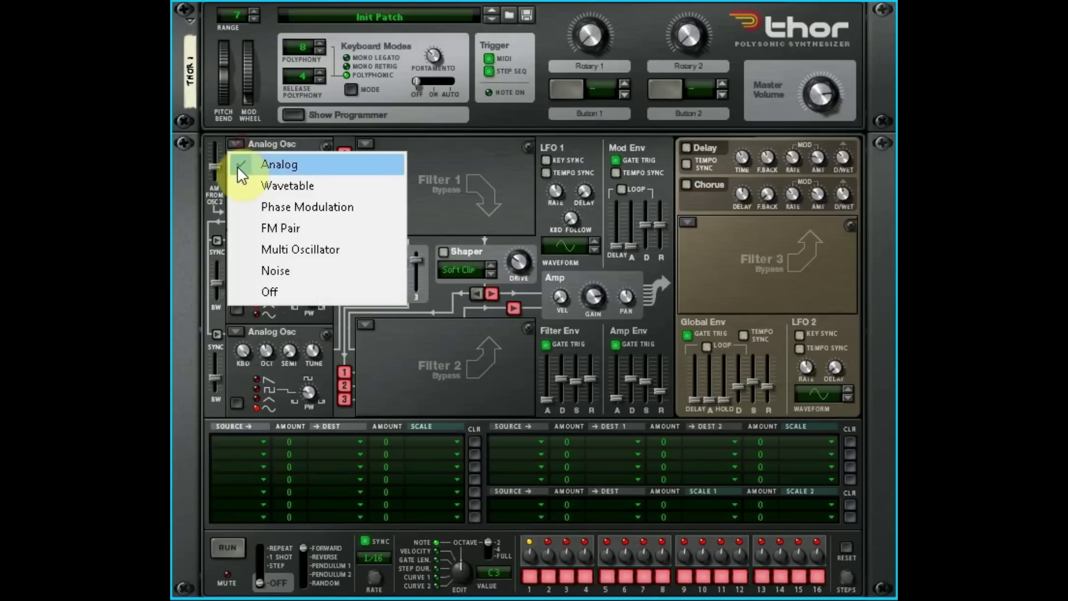
click(349, 124)
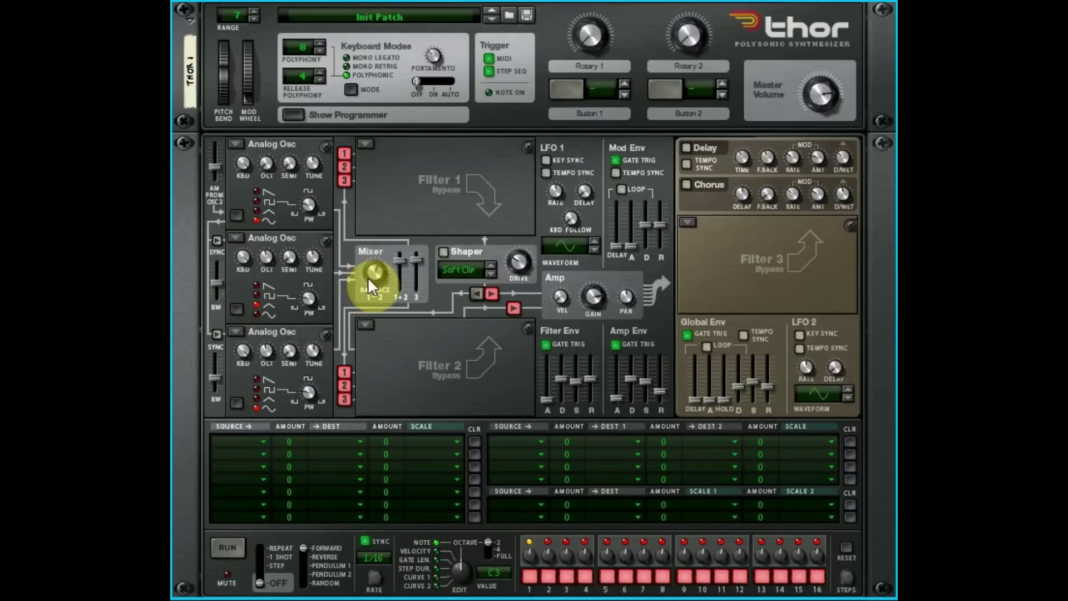
Step: Switch Osc 2 back to a square wave and turn the Osc 1–2 mixer balance up to 63
drag(377, 285, 389, 333)
click(261, 295)
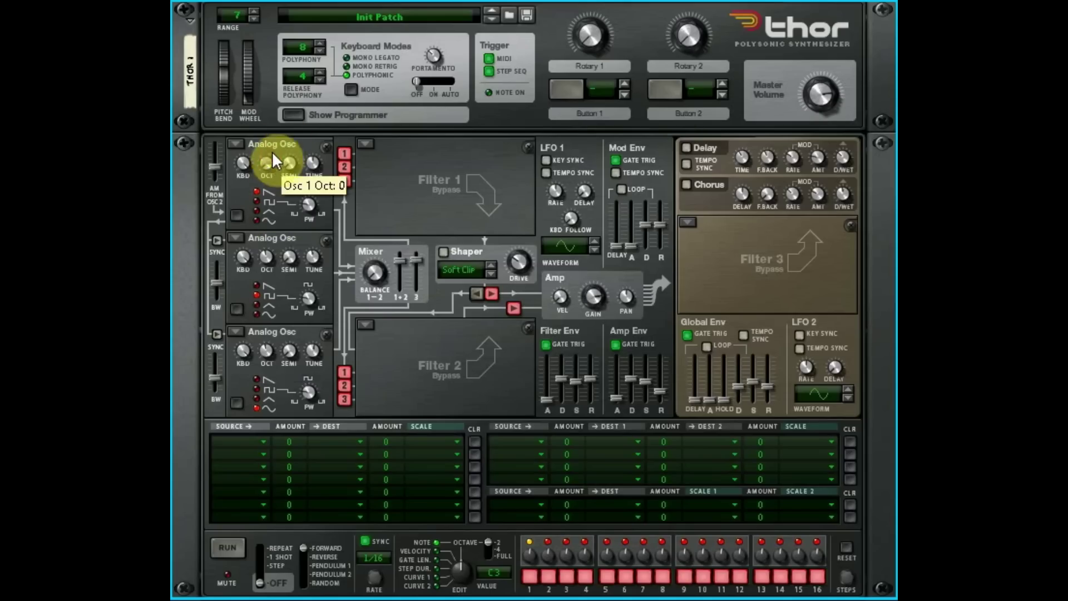
mouse_move(272, 151)
mouse_down()
mouse_move(283, 128)
mouse_move(275, 150)
mouse_up()
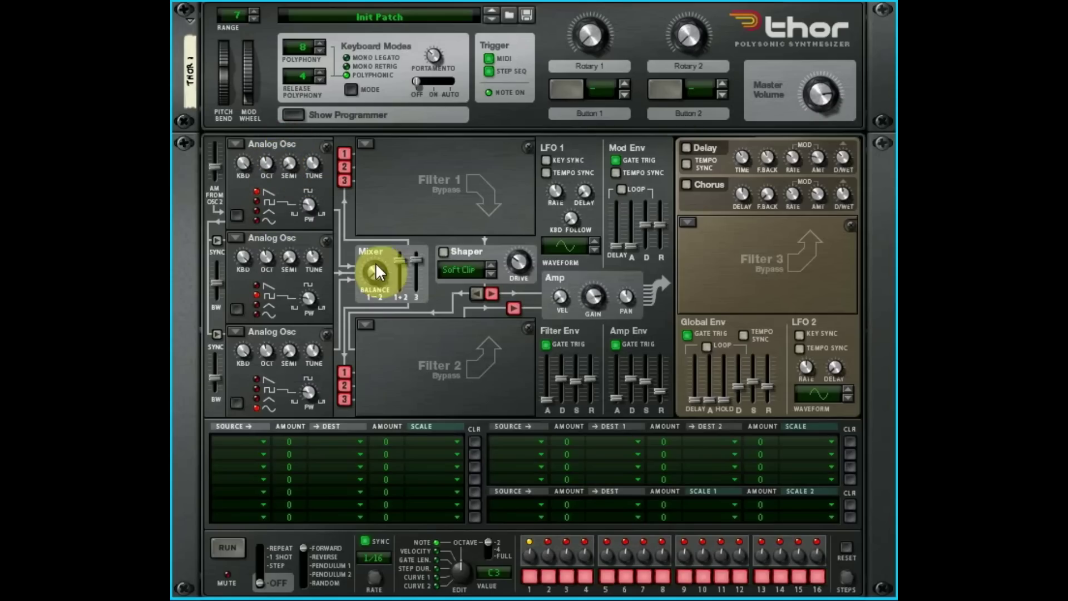
drag(377, 251, 412, 258)
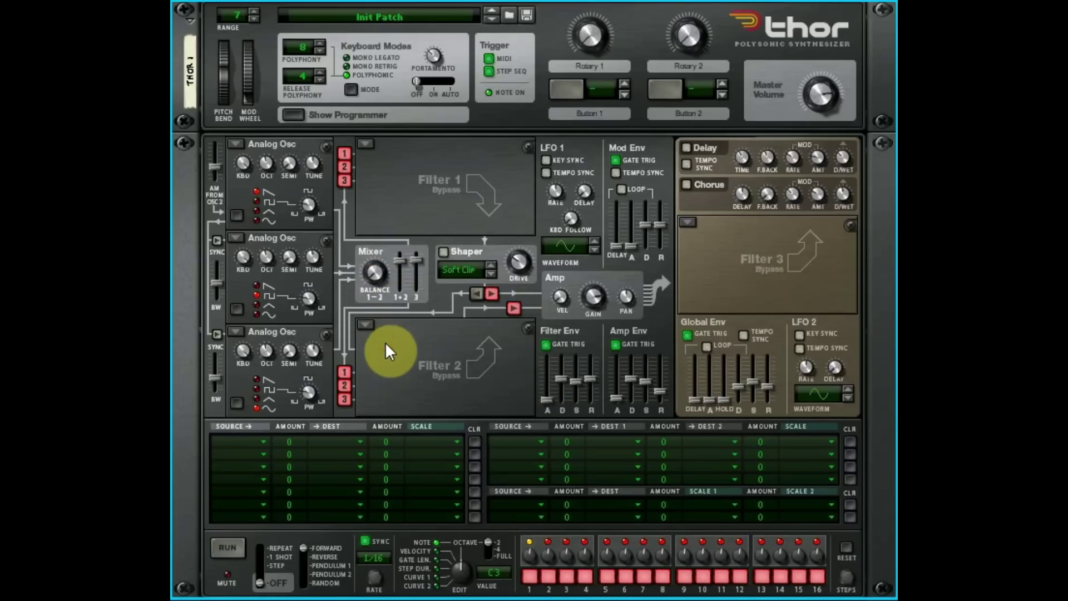
drag(377, 269, 384, 243)
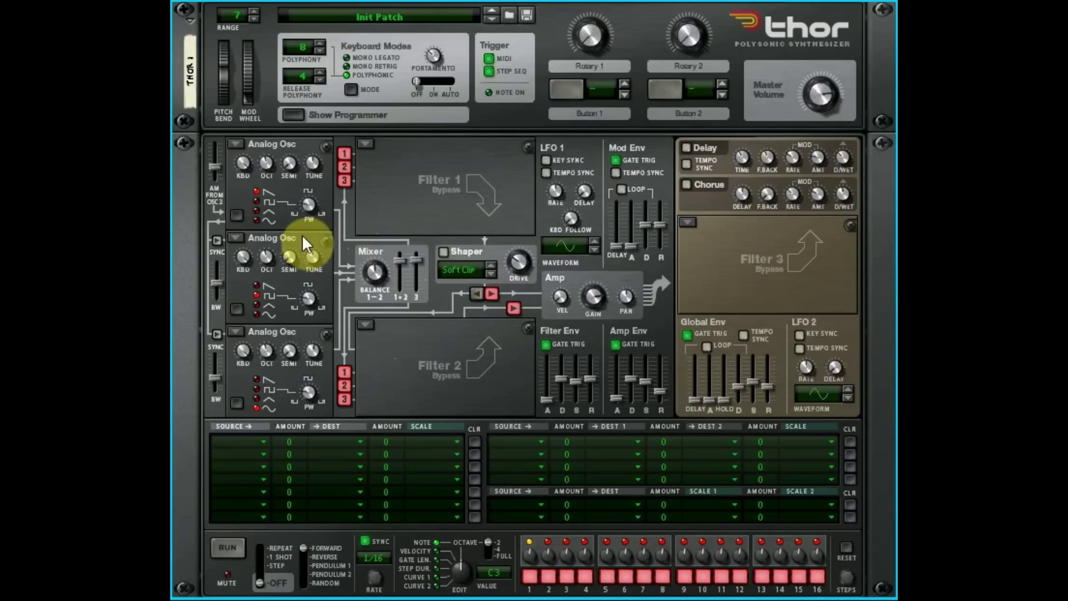
Step: Pull the Mixer's Osc 1+2 level fader down to silence Osc 1 and 2
drag(399, 260, 406, 342)
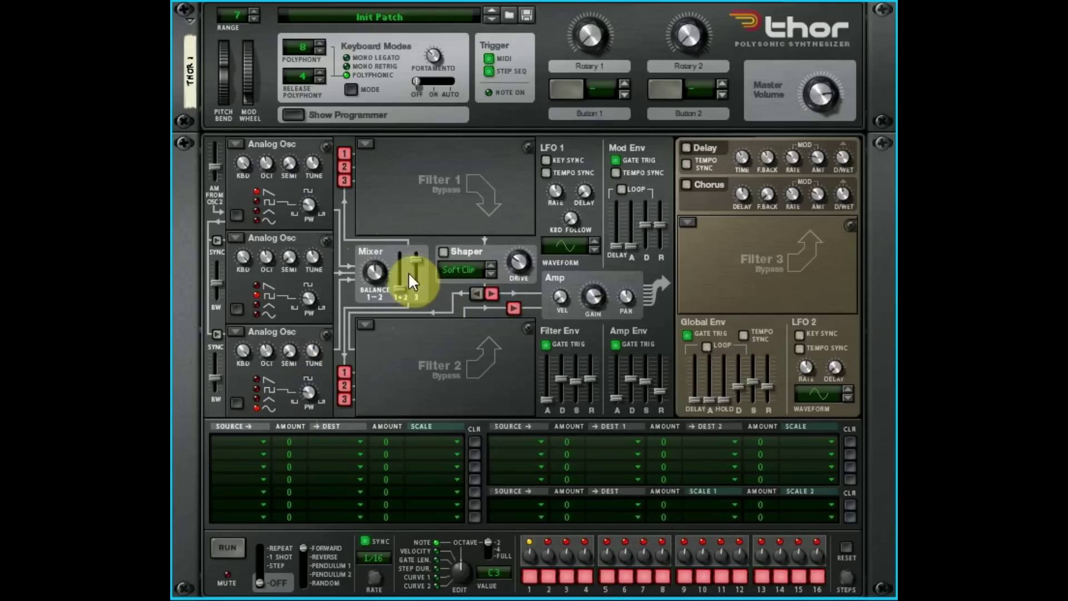
mouse_move(401, 284)
drag(400, 280, 363, 270)
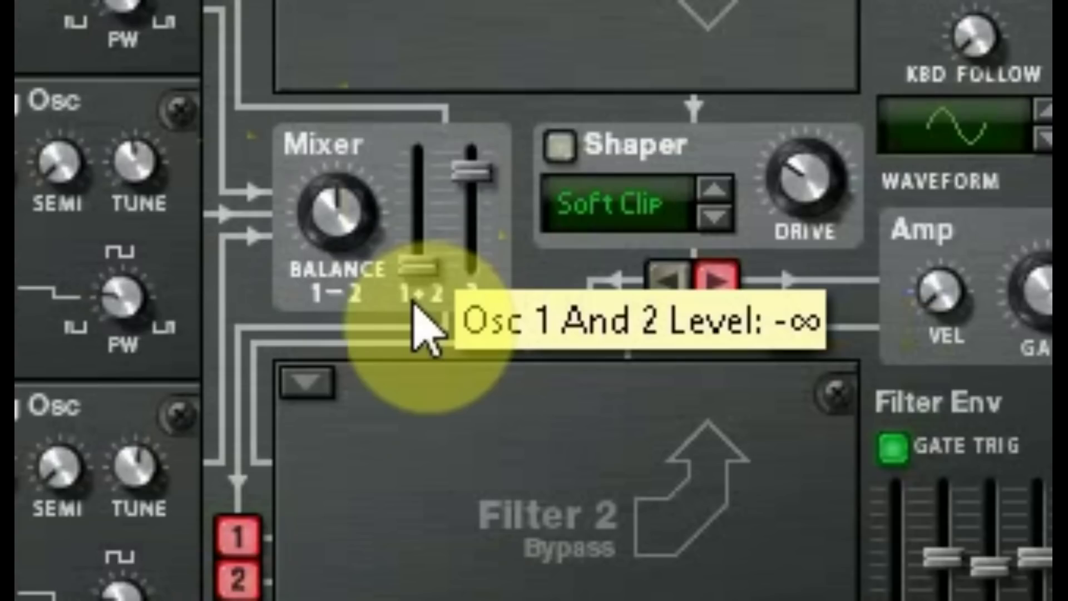
Step: Swing the Osc 1–2 balance up to 114 and back to about 49, with the 1+2 level at -13.1 dB
mouse_move(367, 267)
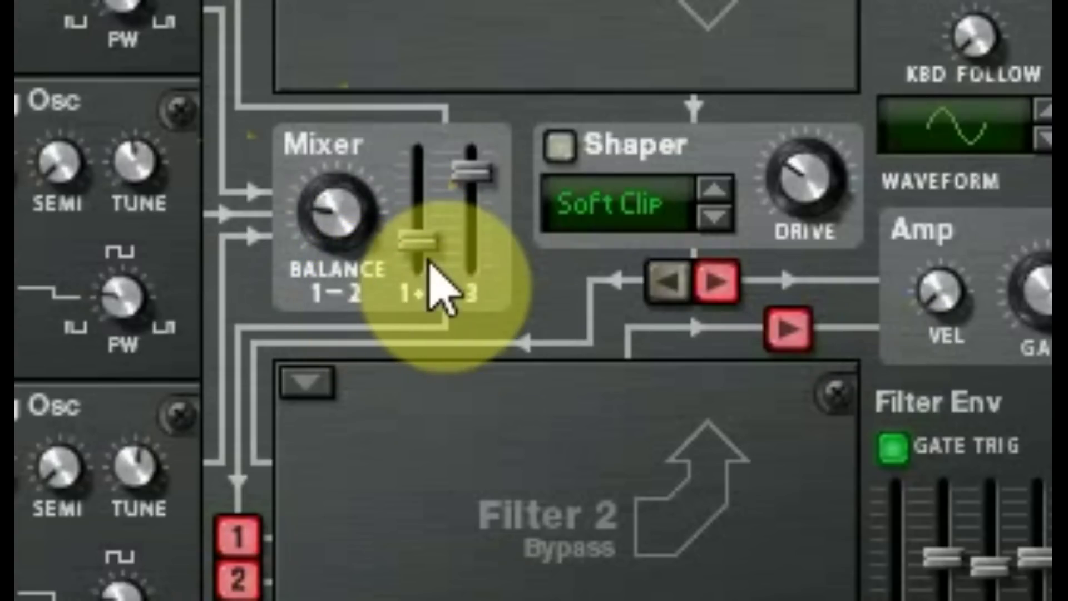
drag(368, 214, 422, 75)
drag(372, 247, 350, 317)
mouse_move(405, 267)
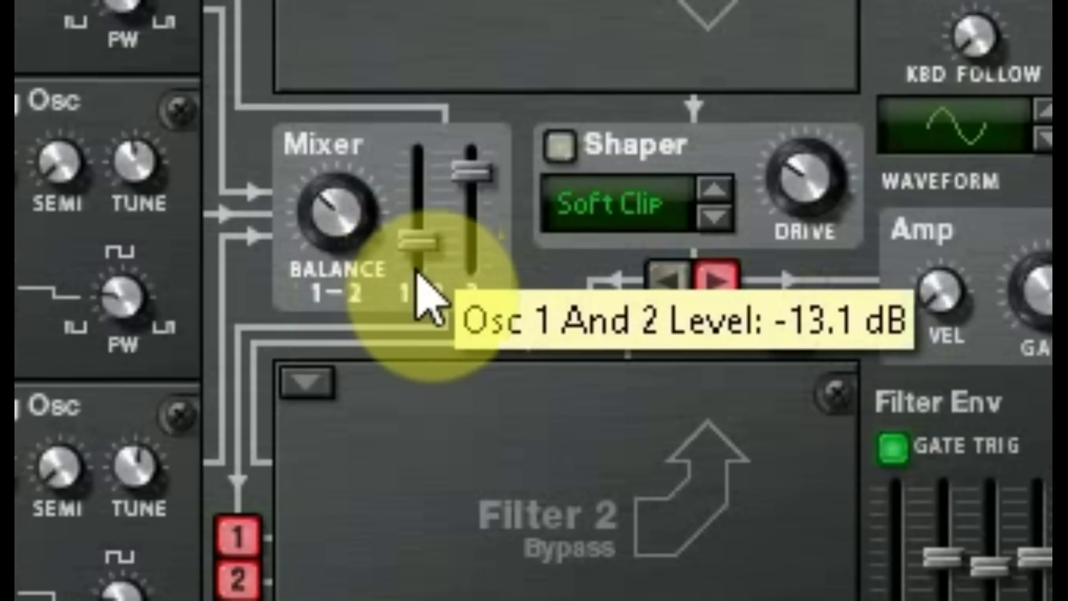
mouse_move(471, 192)
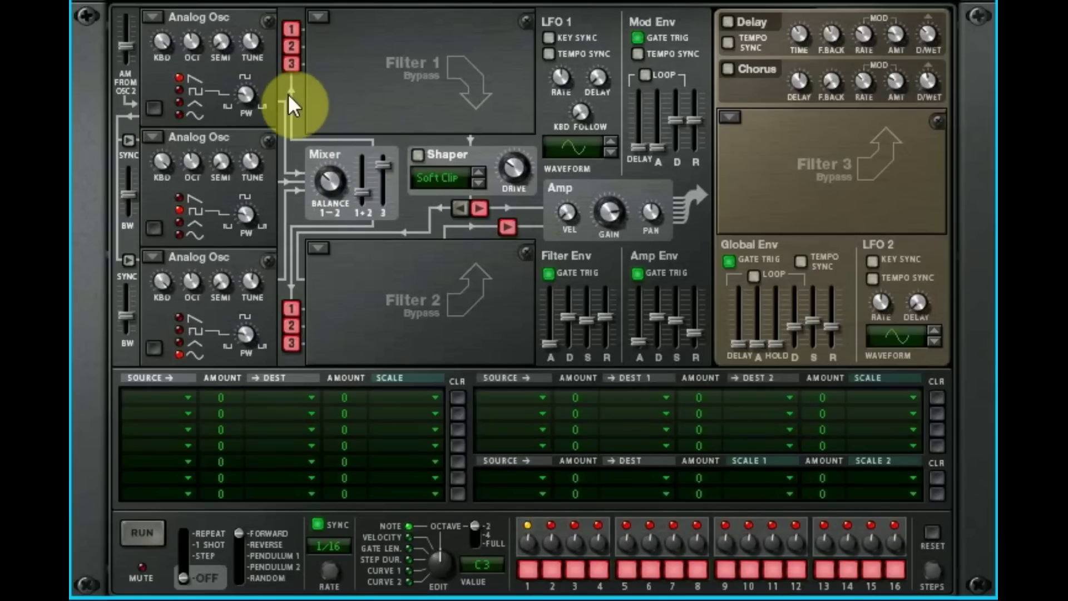
Step: Disconnect all three oscillators from both Filter 1 and Filter 2
click(291, 29)
click(291, 46)
click(291, 63)
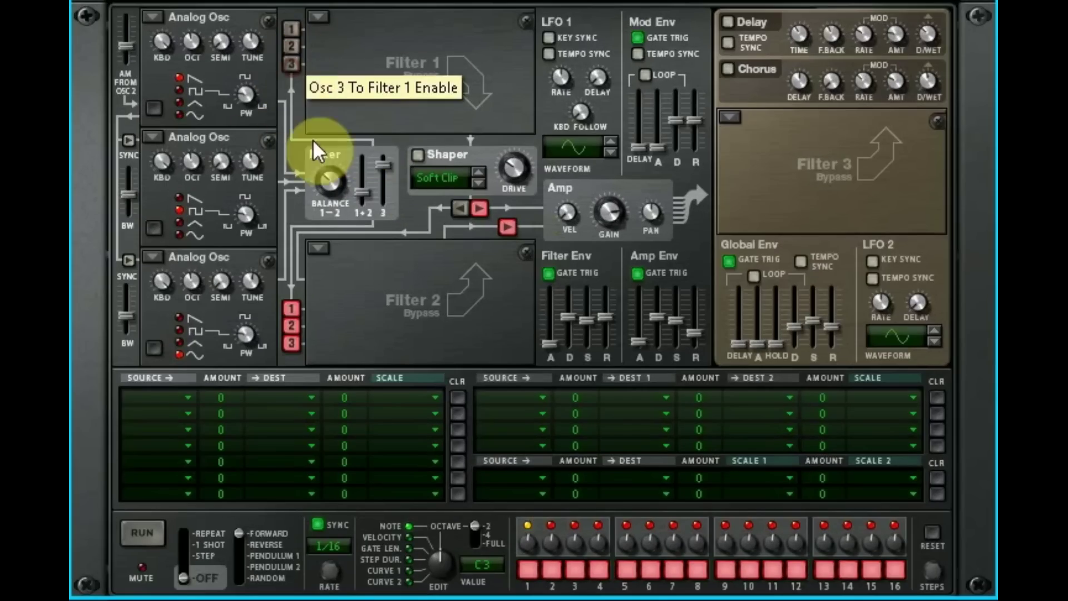
click(291, 307)
click(291, 328)
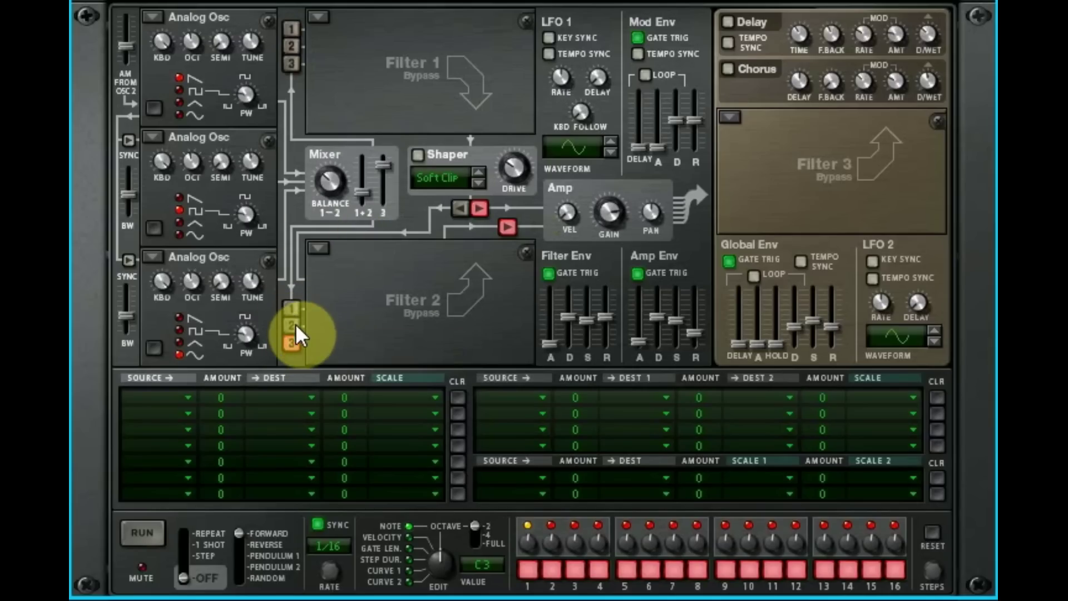
click(291, 341)
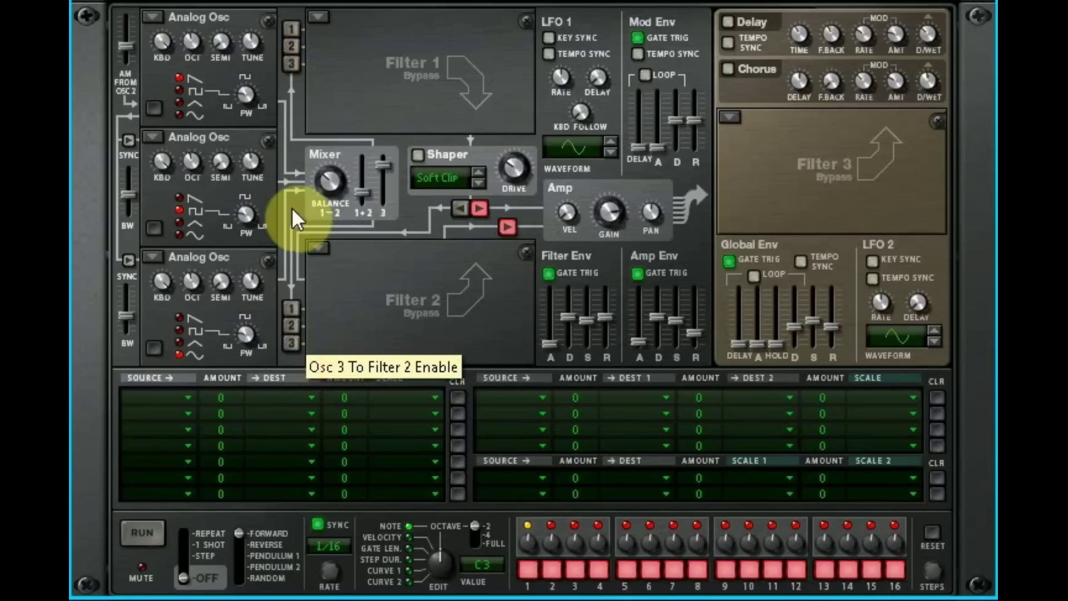
Step: Route all three oscillators back into Filter 1 and Filter 2
click(291, 29)
click(291, 47)
click(291, 63)
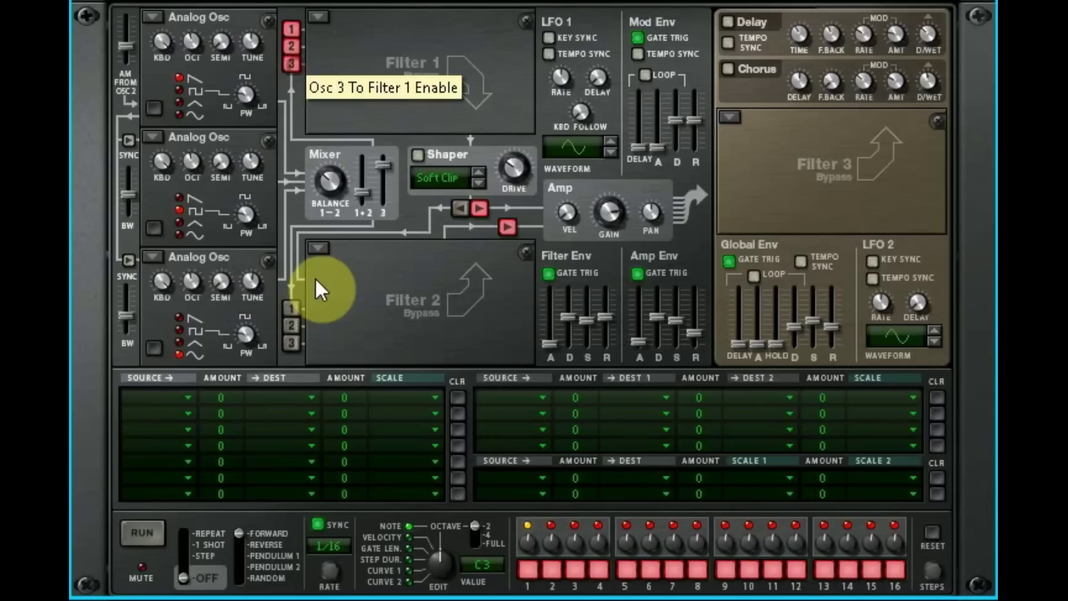
click(291, 308)
click(291, 326)
click(291, 343)
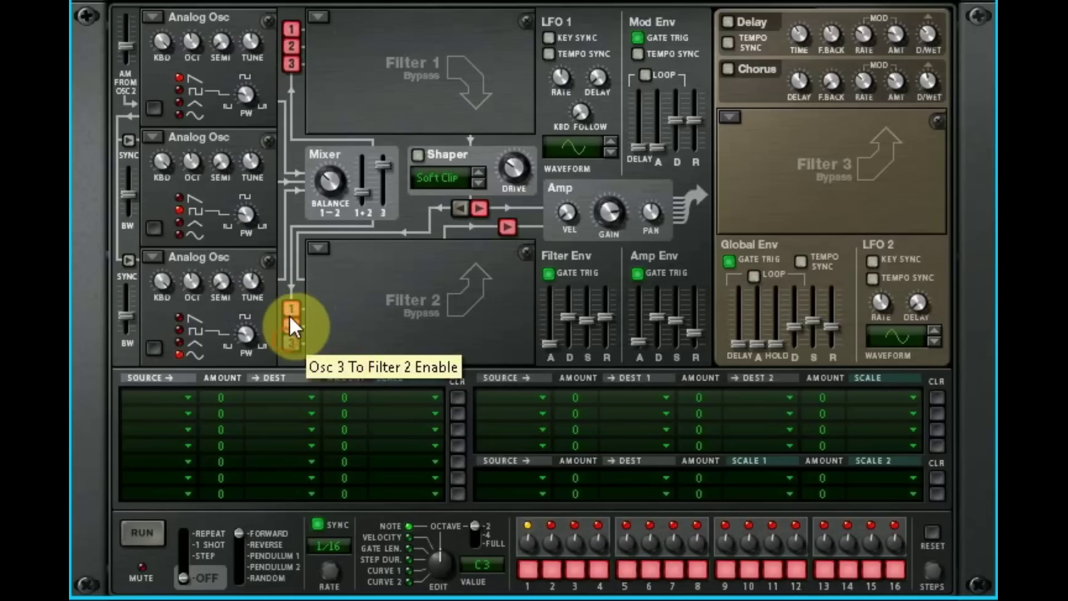
Step: Clear all oscillator inputs from both filters, then briefly try Osc 2 into Filter 2
click(291, 308)
click(290, 326)
click(291, 342)
click(291, 63)
click(291, 46)
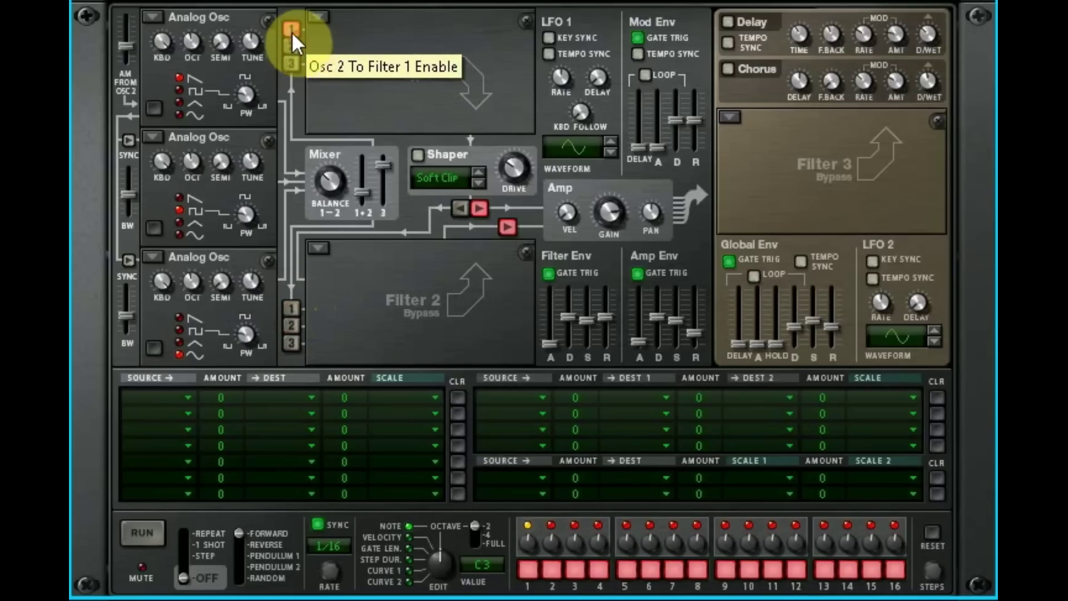
click(291, 32)
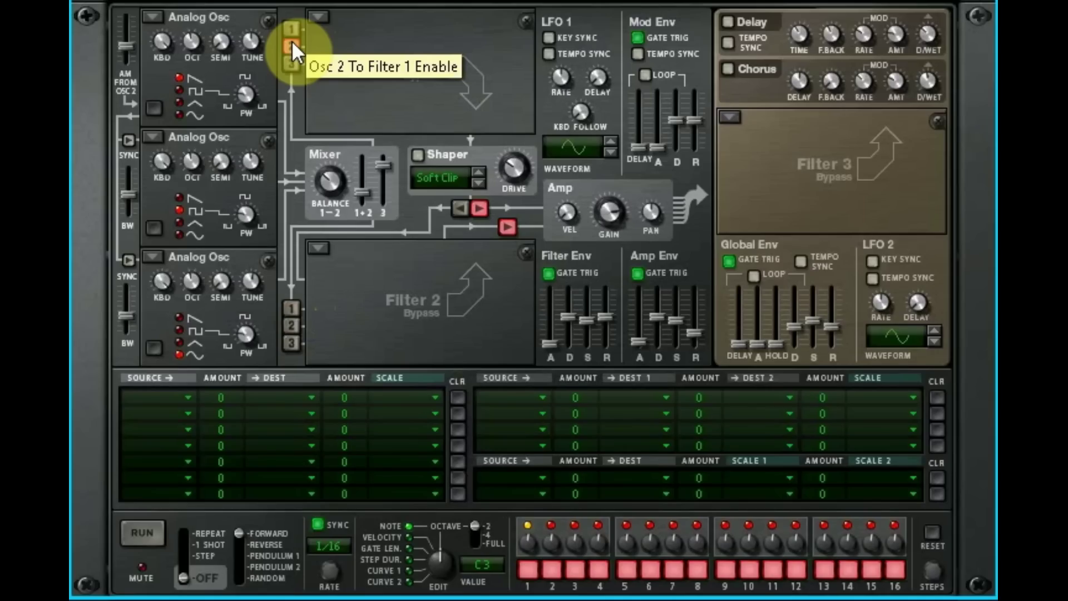
click(291, 326)
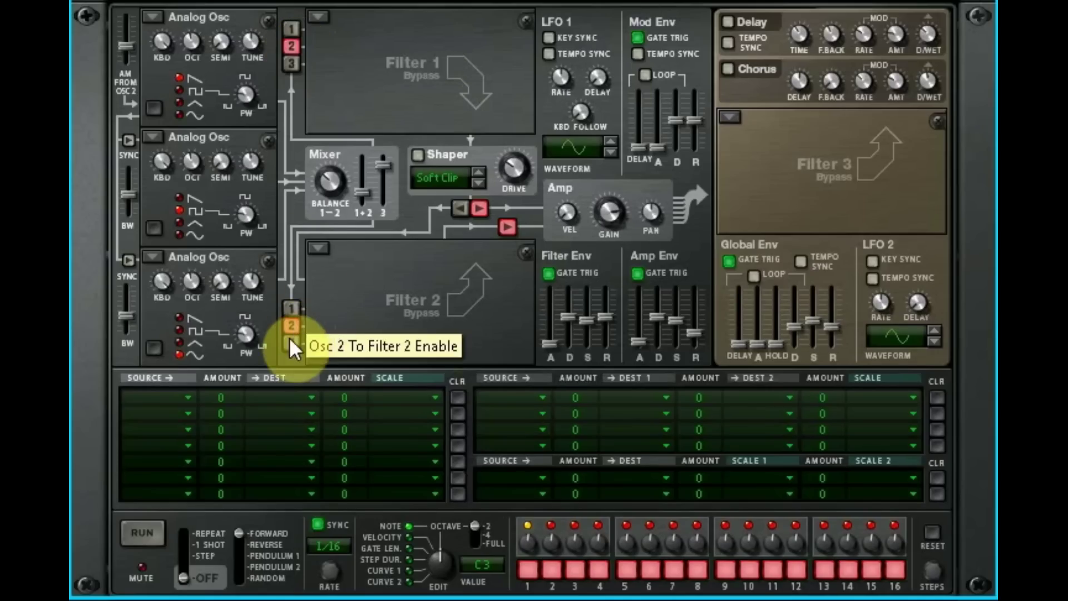
click(291, 326)
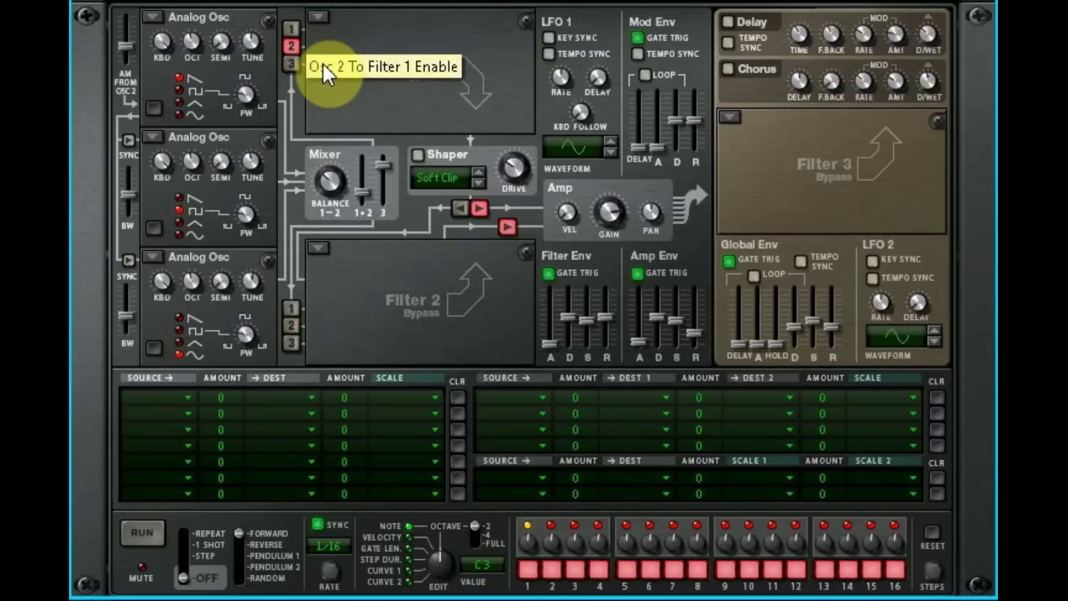
Step: Route Osc 1 and Osc 3 into Filter 1, briefly adding then removing them from Filter 2
click(291, 64)
click(290, 29)
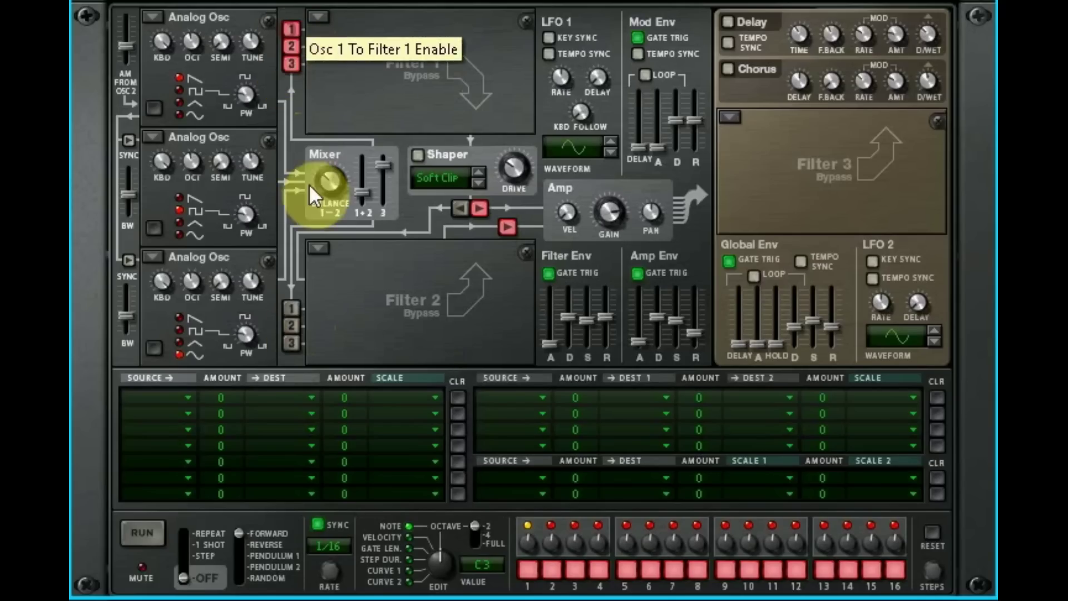
click(291, 307)
click(290, 343)
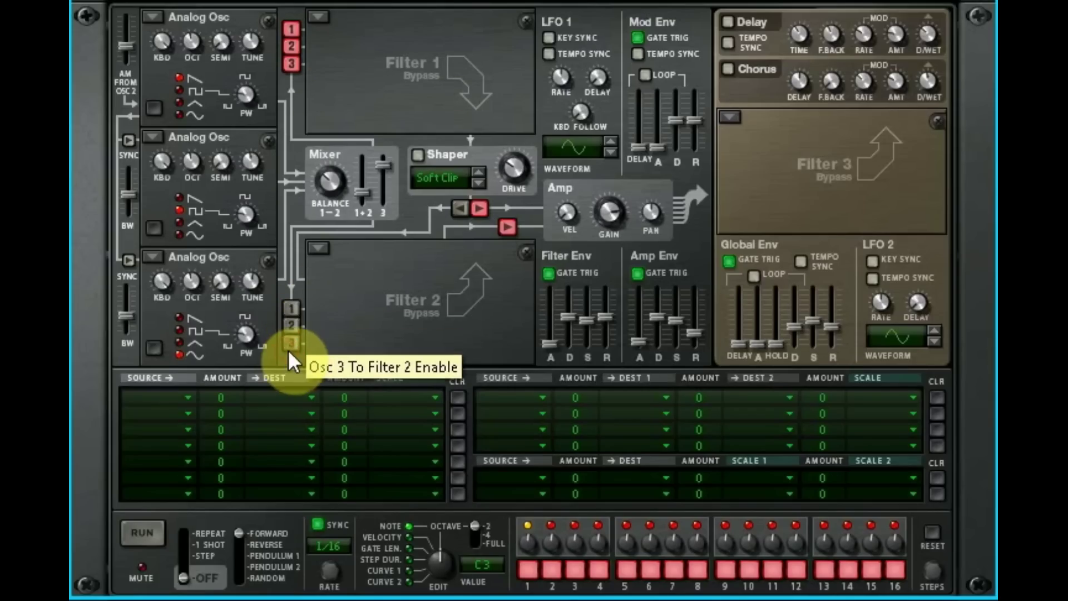
click(291, 343)
click(289, 308)
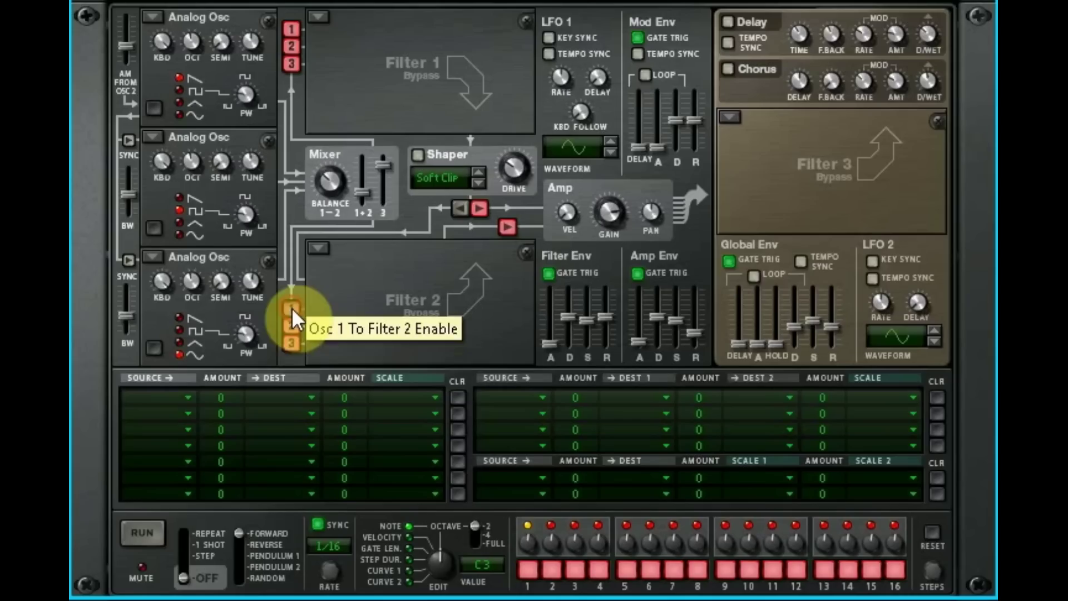
Step: Load a Low Pass Ladder Filter in Filter 1 and a State Variable Filter in Filter 2
click(290, 325)
click(292, 308)
click(316, 17)
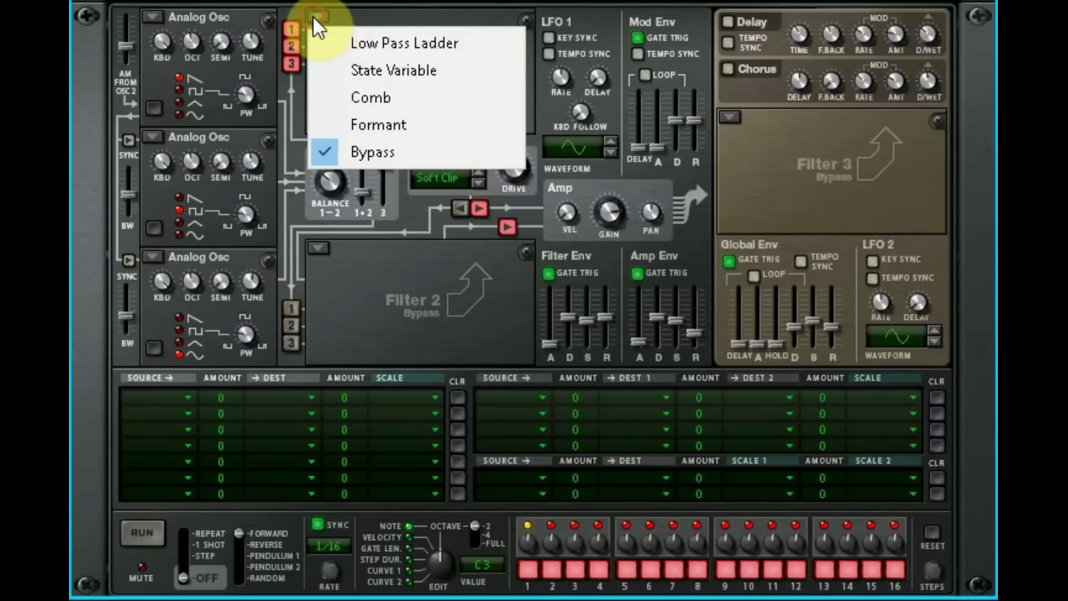
click(334, 40)
click(324, 241)
click(354, 303)
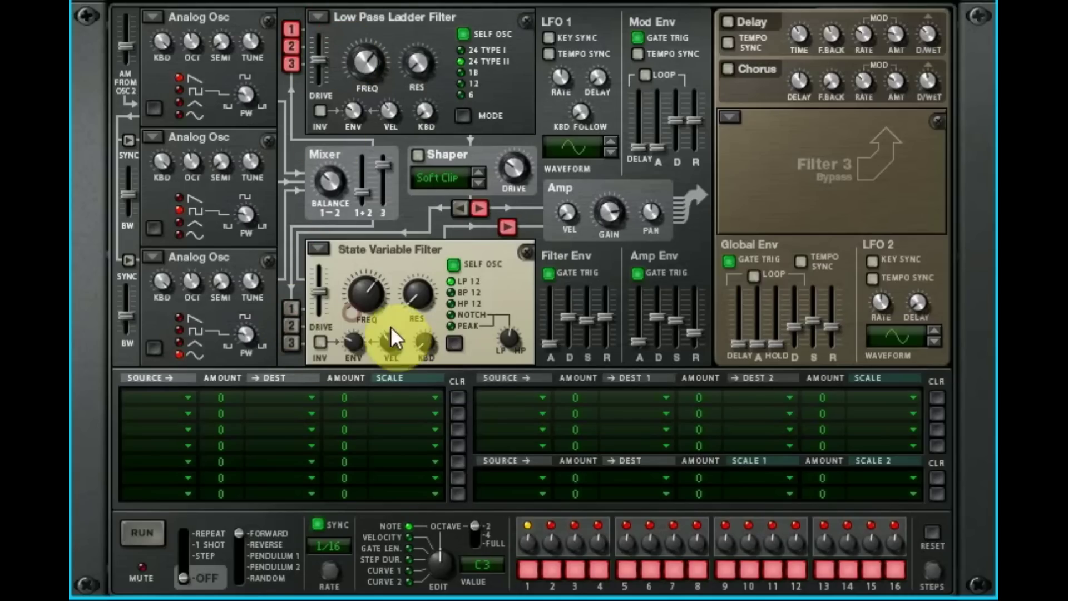
Step: Shuffle oscillator inputs so Filter 1 keeps Osc 1 and Filter 2 takes Osc 3
click(289, 307)
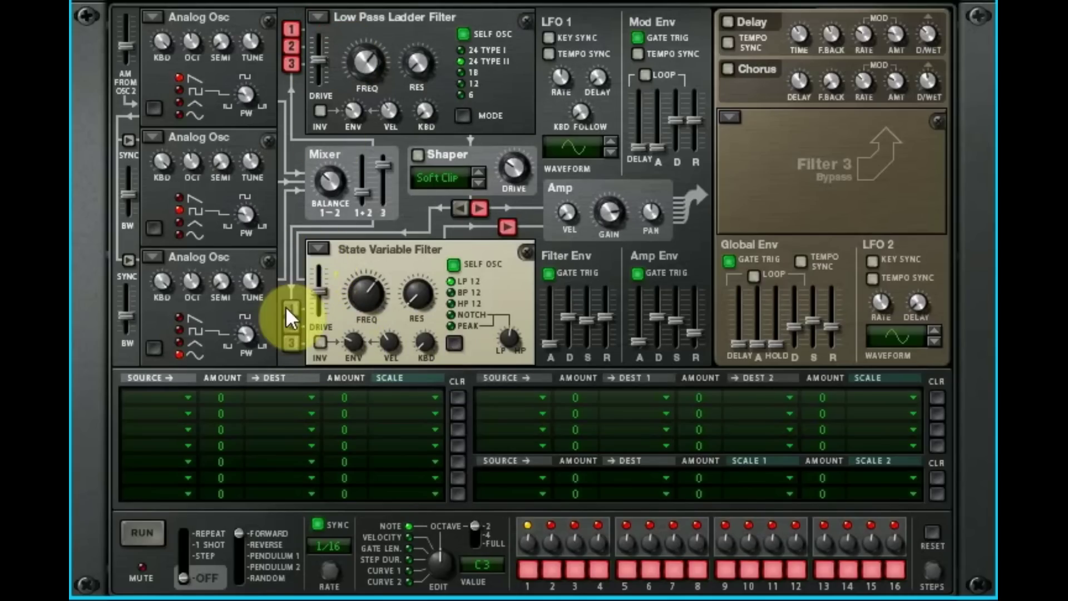
click(292, 344)
click(290, 63)
click(290, 29)
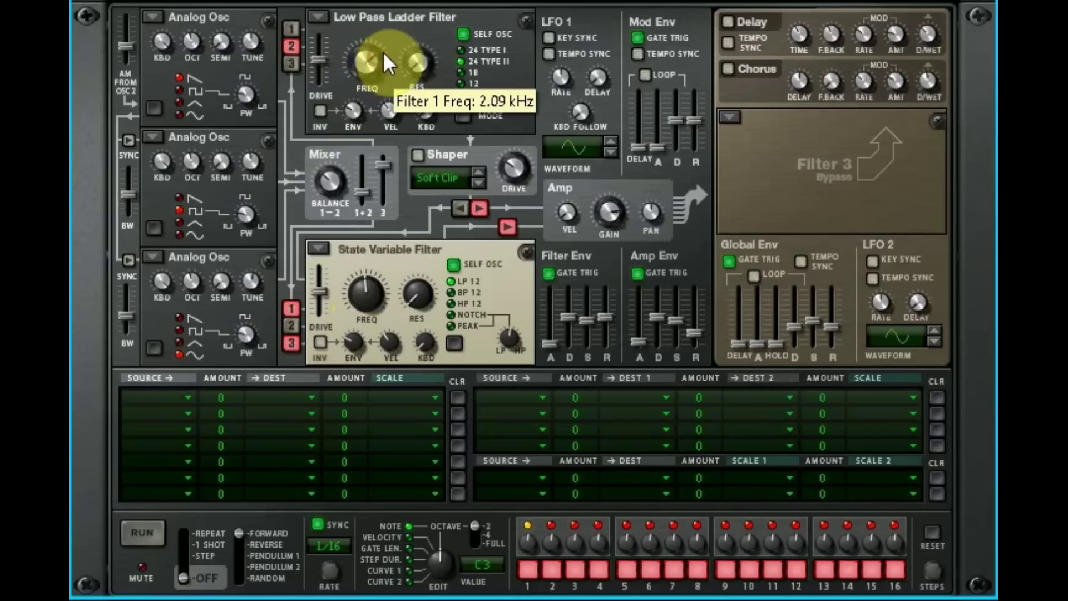
click(291, 29)
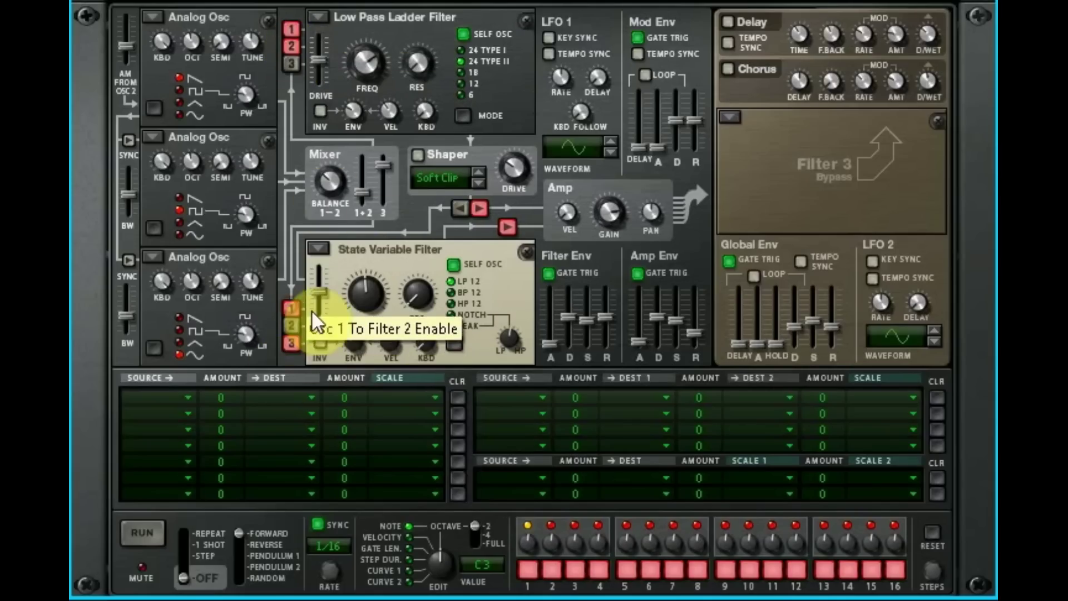
click(289, 309)
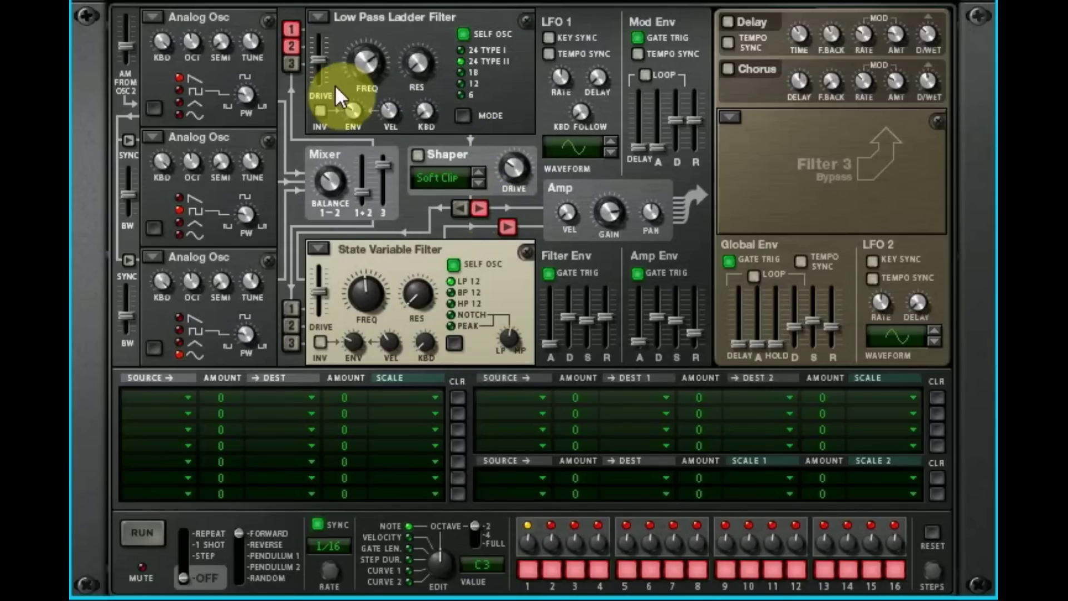
Step: Route all three oscillators into Filter 2, then disconnect them all again
click(293, 309)
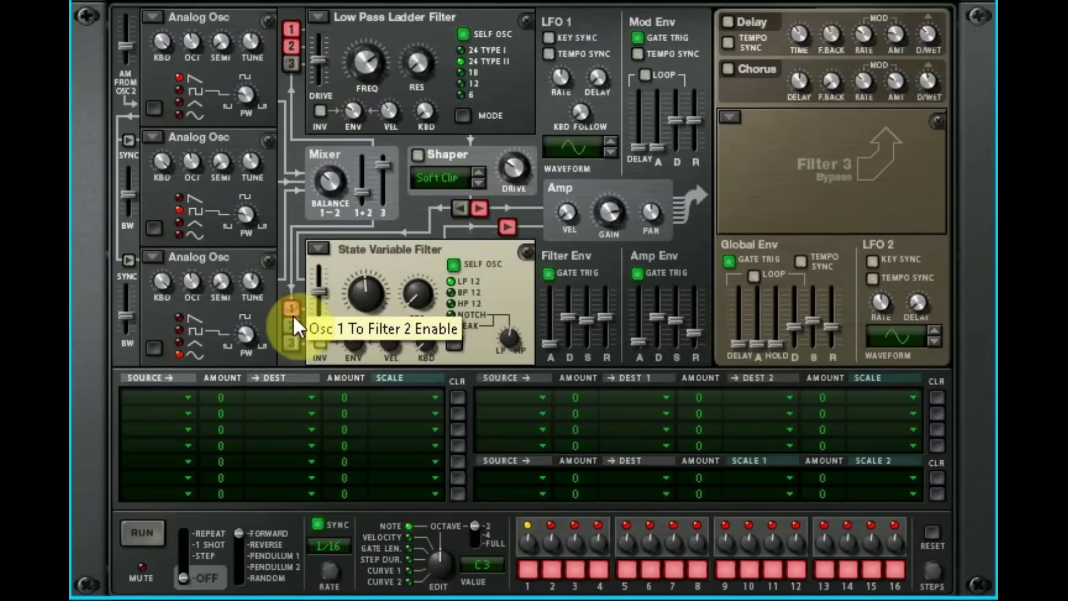
click(291, 325)
click(291, 341)
click(291, 341)
click(290, 309)
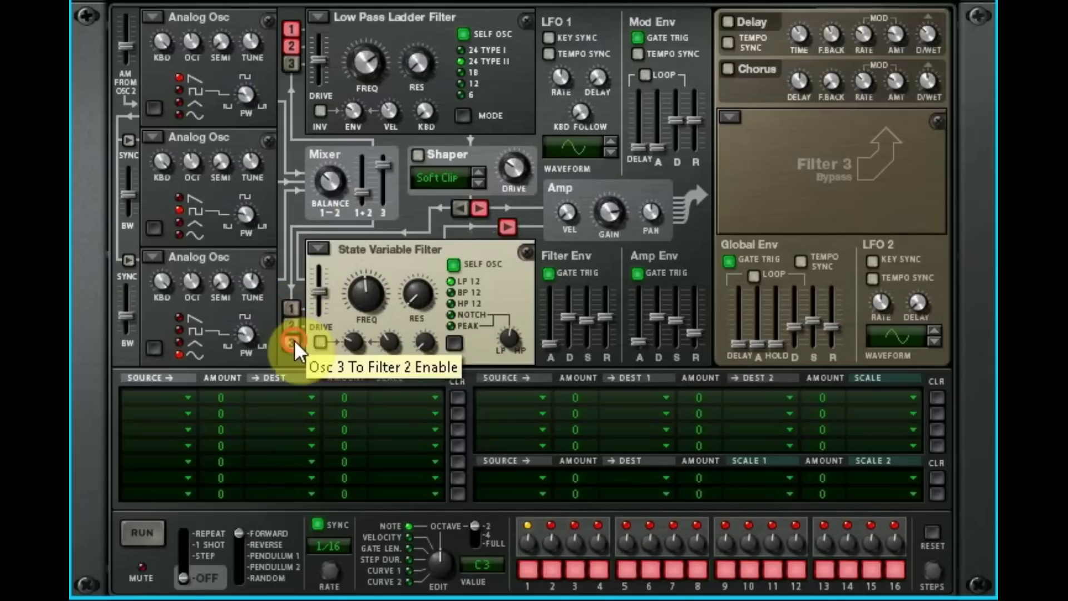
click(291, 325)
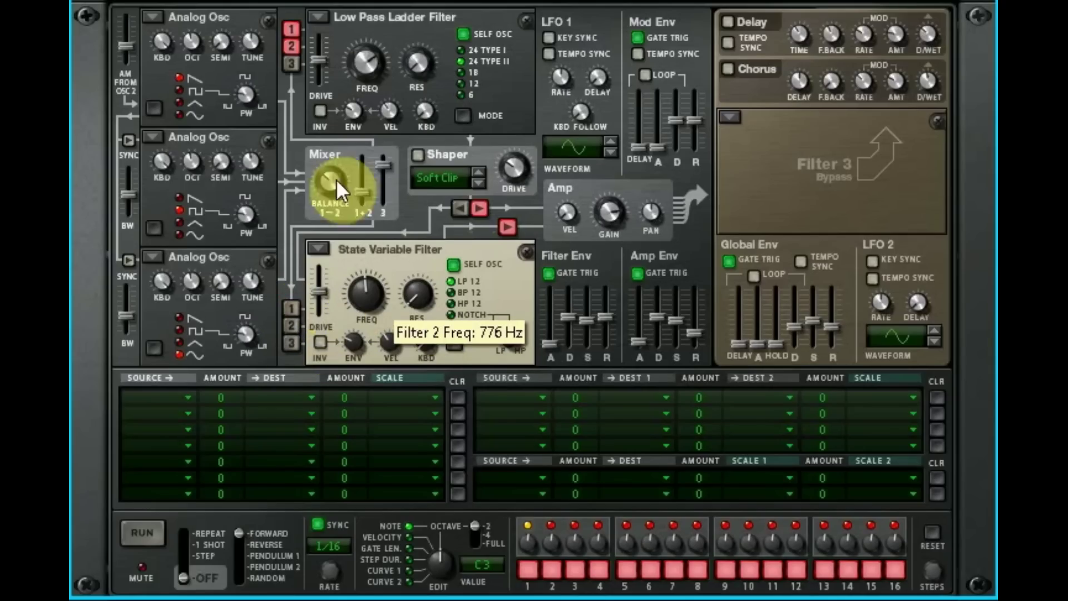
drag(358, 30, 368, 77)
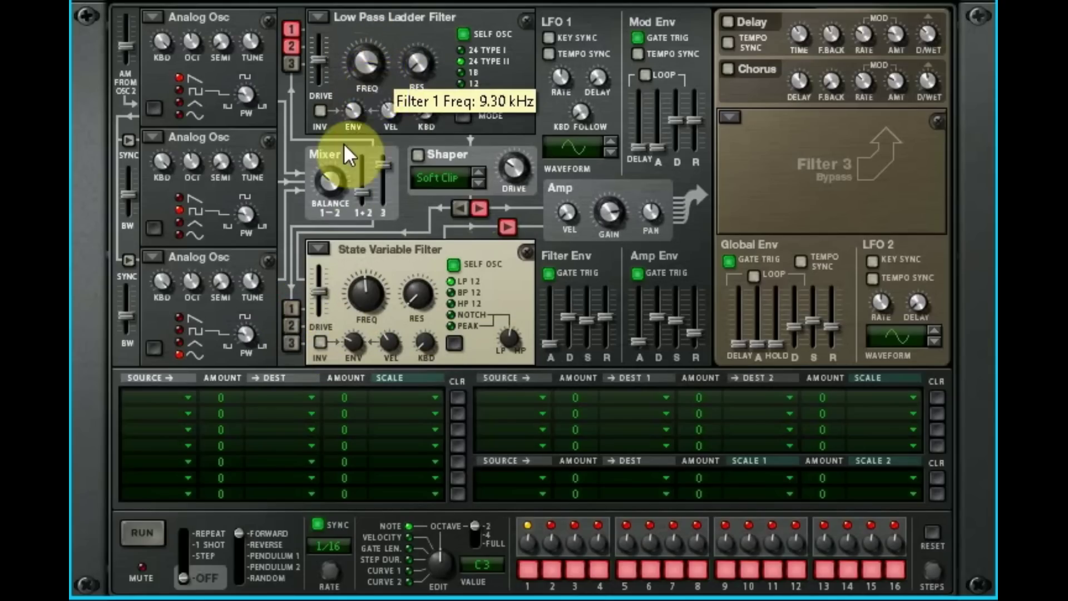
right_click(390, 248)
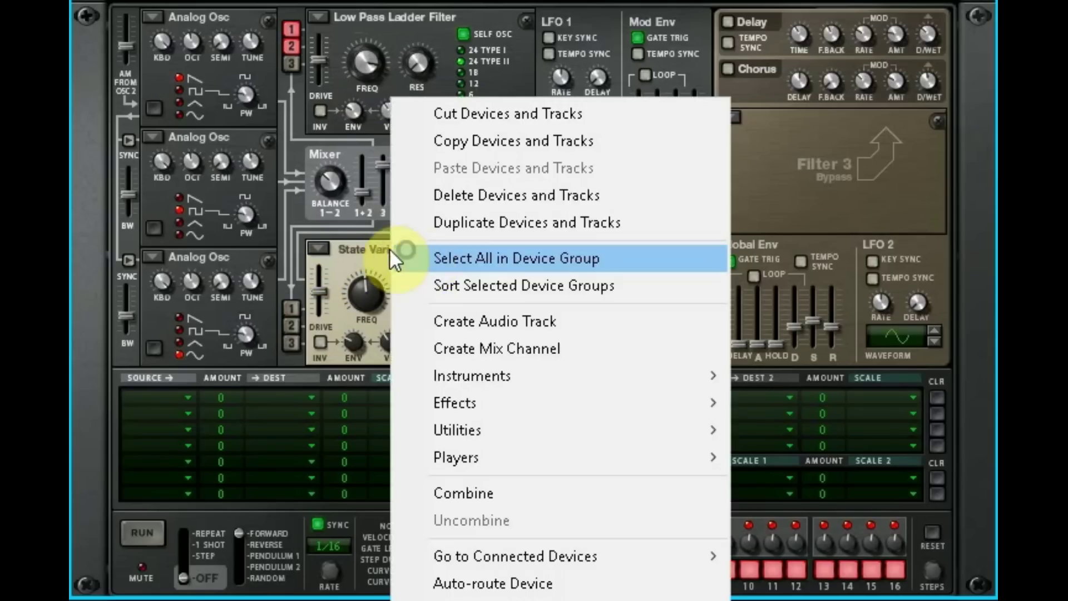
click(385, 253)
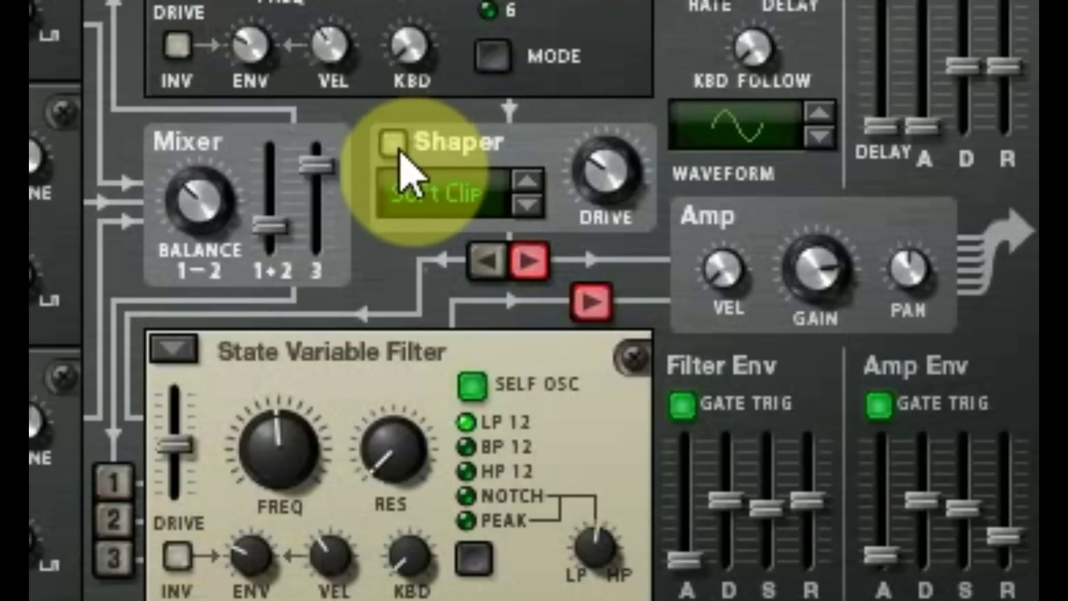
Step: Set the Shaper to Sine at drive 127, switch it off, and route its output to Filter 2
click(394, 145)
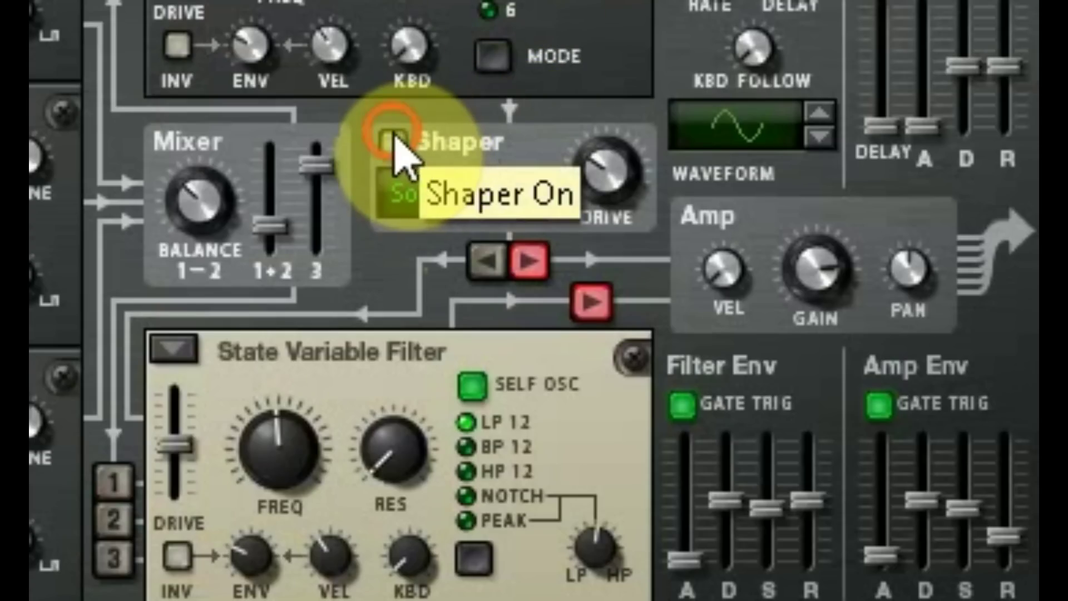
drag(606, 173, 648, 33)
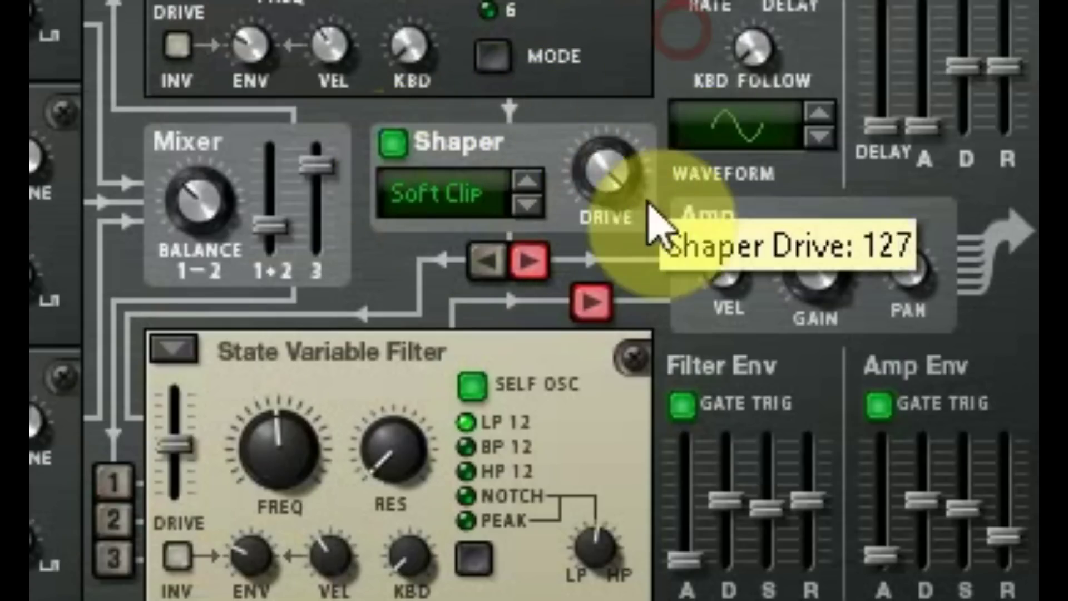
click(525, 205)
click(525, 205)
click(525, 205)
click(525, 205)
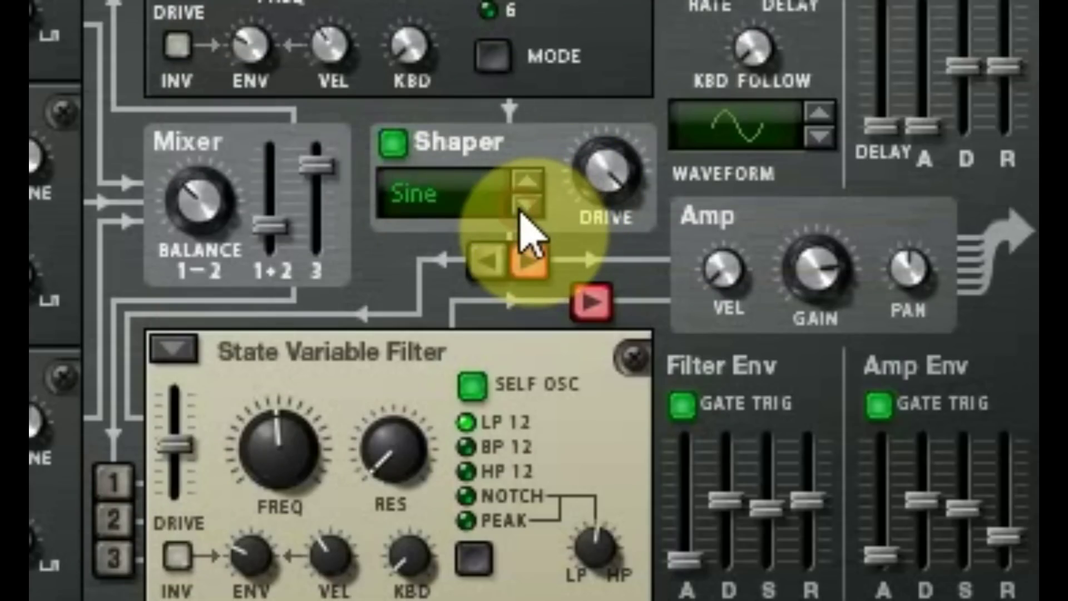
click(394, 143)
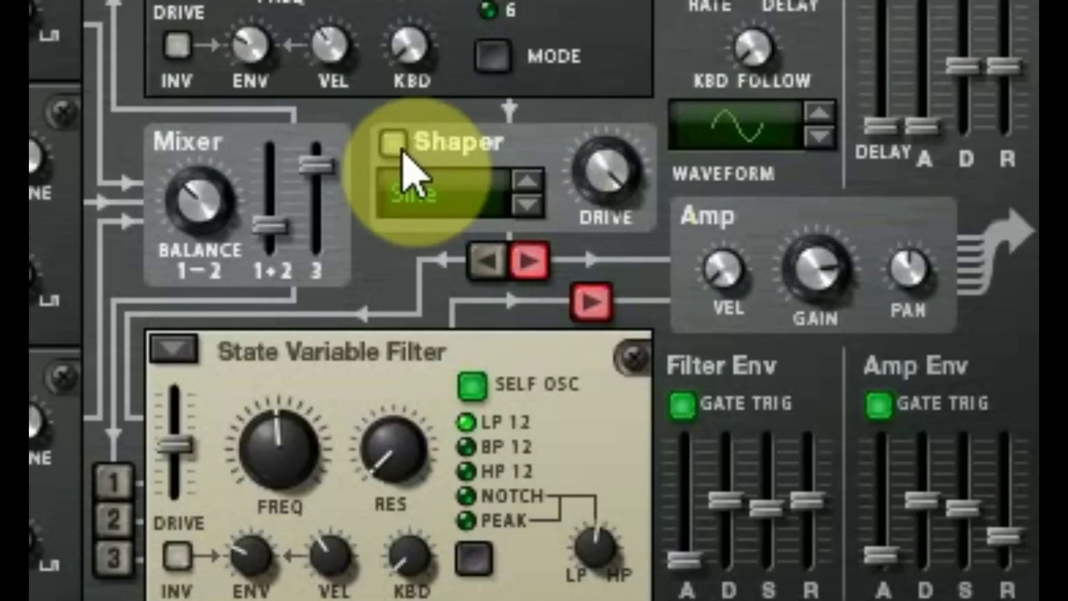
click(489, 261)
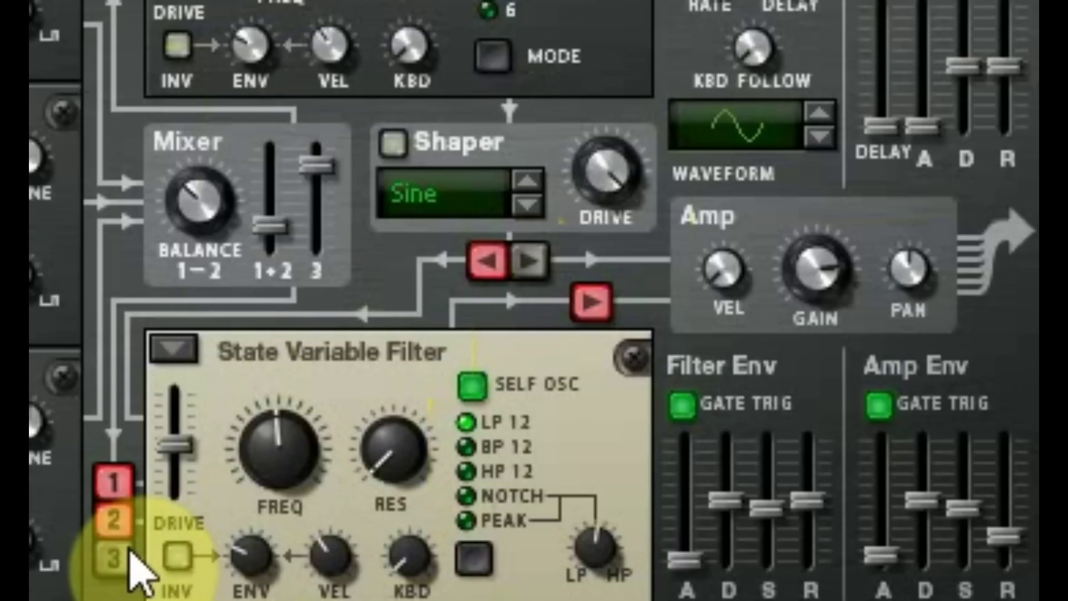
Step: Leave only Osc 3 feeding the State Variable Filter and set its cutoff to 636 Hz
click(114, 556)
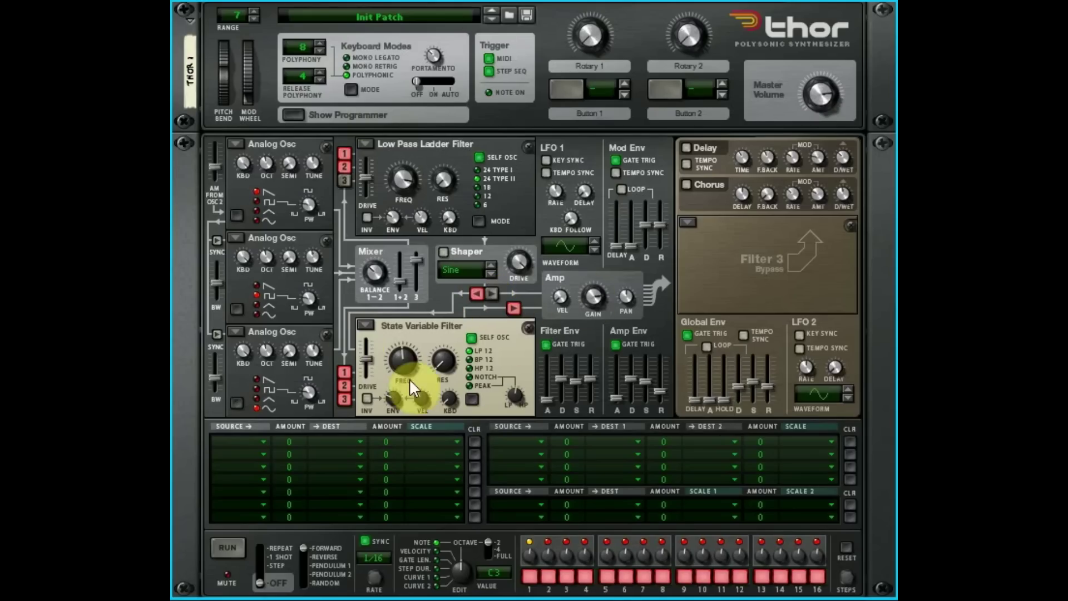
click(344, 372)
click(345, 385)
click(345, 397)
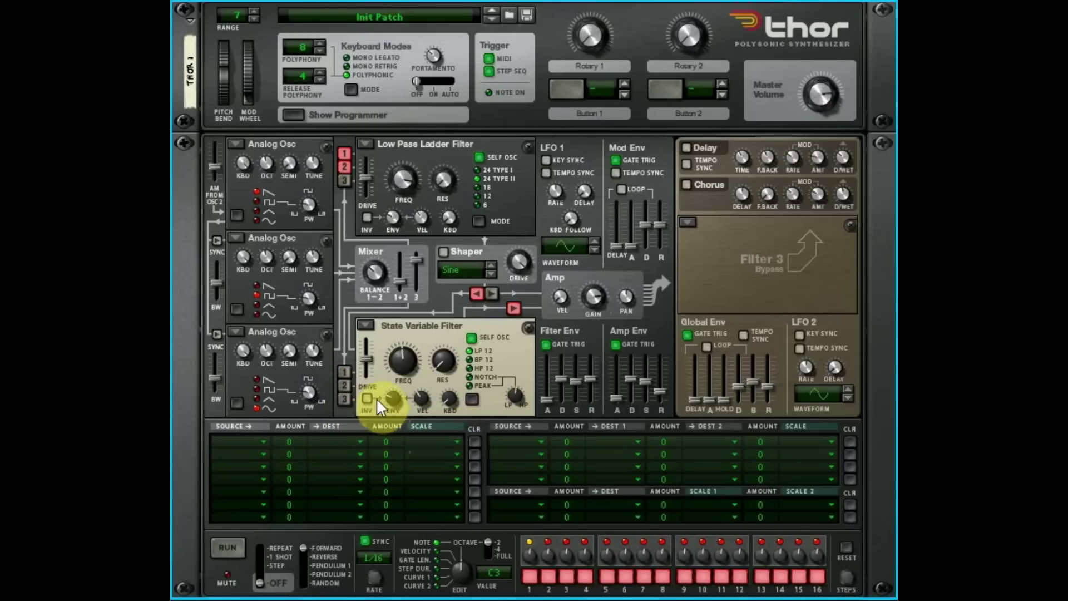
click(345, 398)
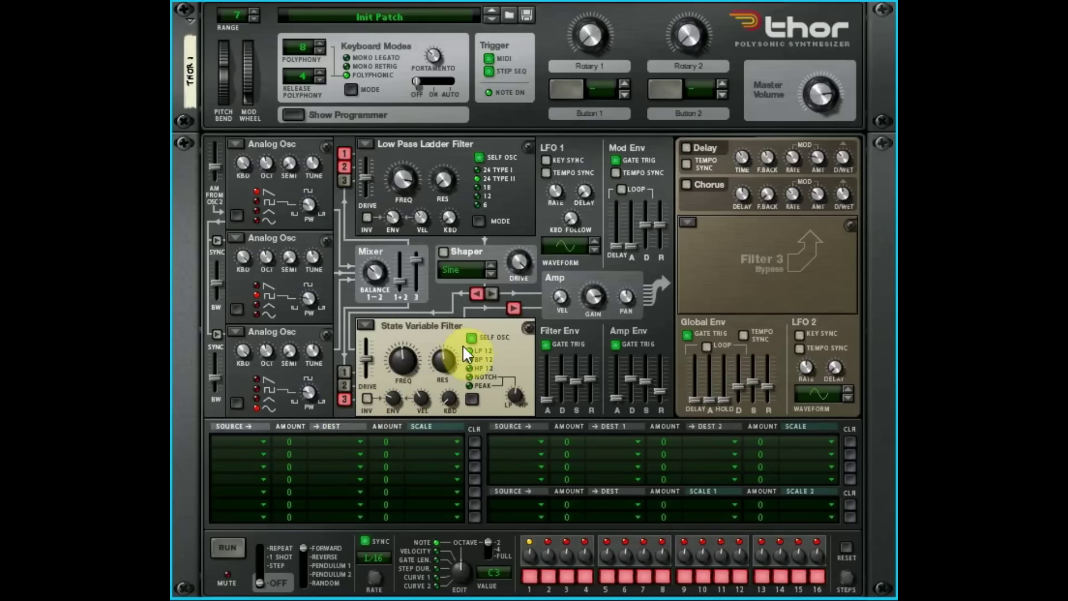
drag(411, 364, 415, 365)
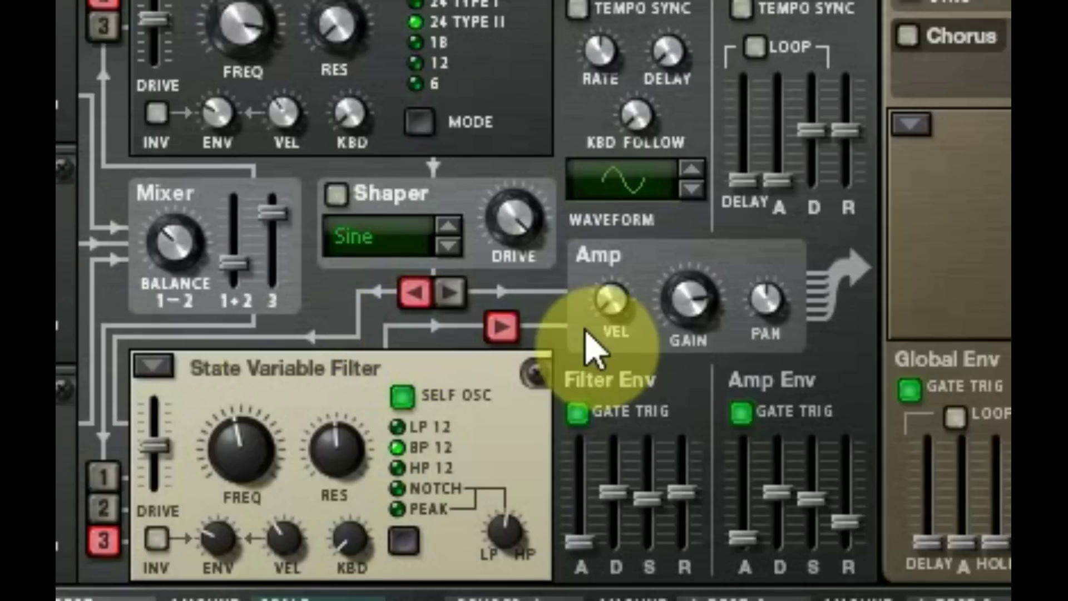
Step: Reconnect Filter 2 to the Amp, send the Shaper to the Amp, and feed Filter 1 Osc 1 and 3
click(502, 333)
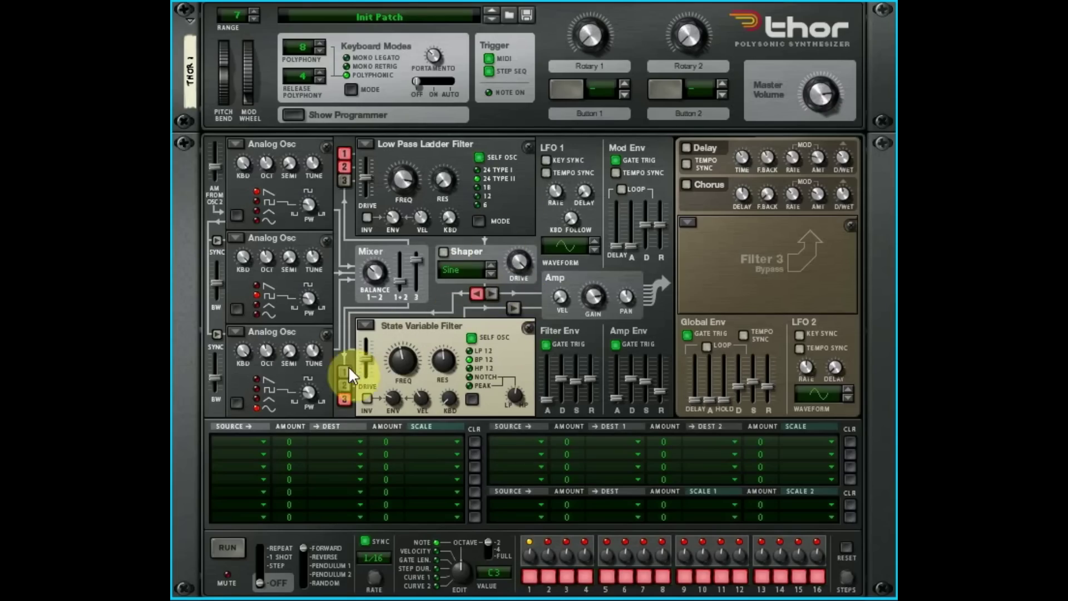
click(513, 308)
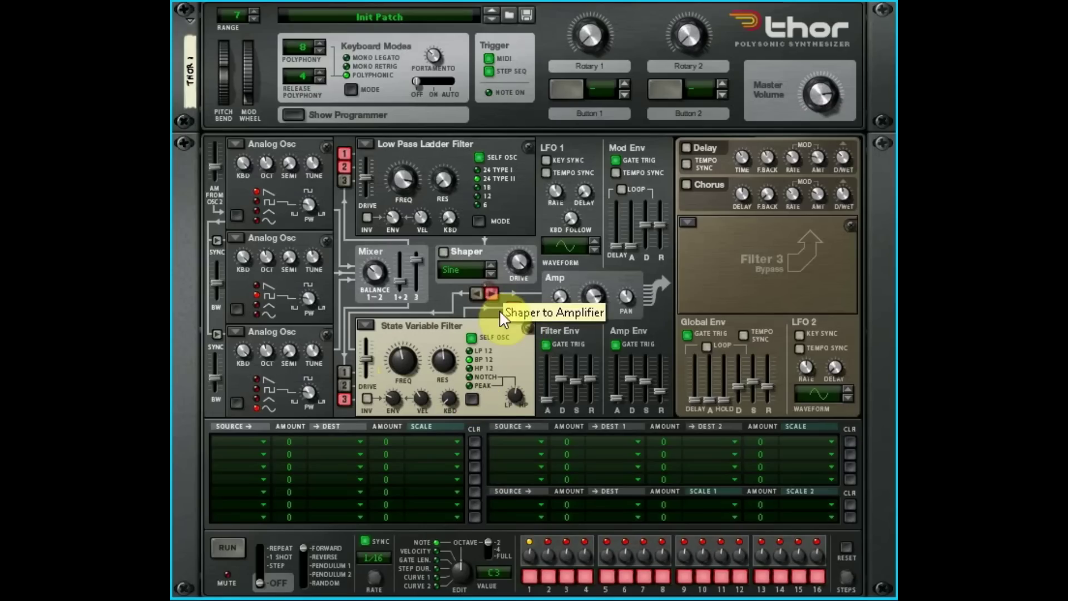
click(491, 294)
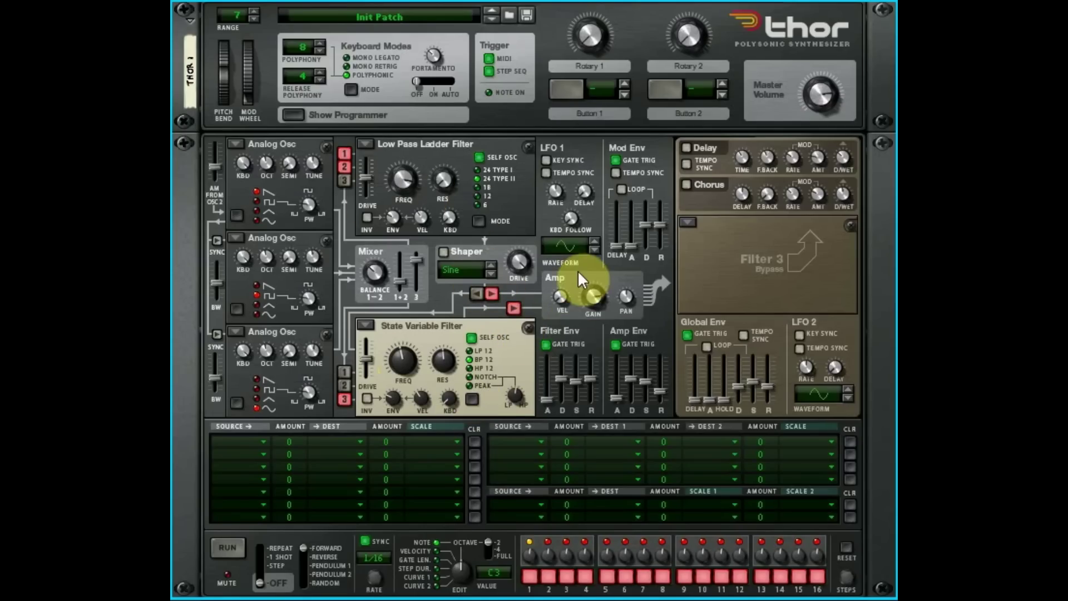
click(352, 396)
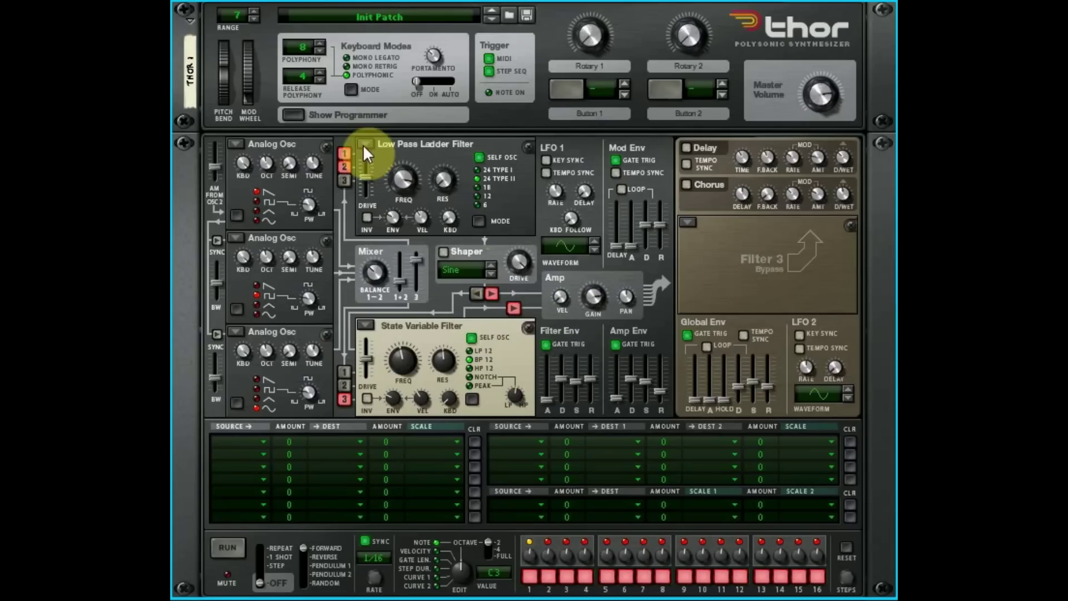
click(344, 166)
click(346, 179)
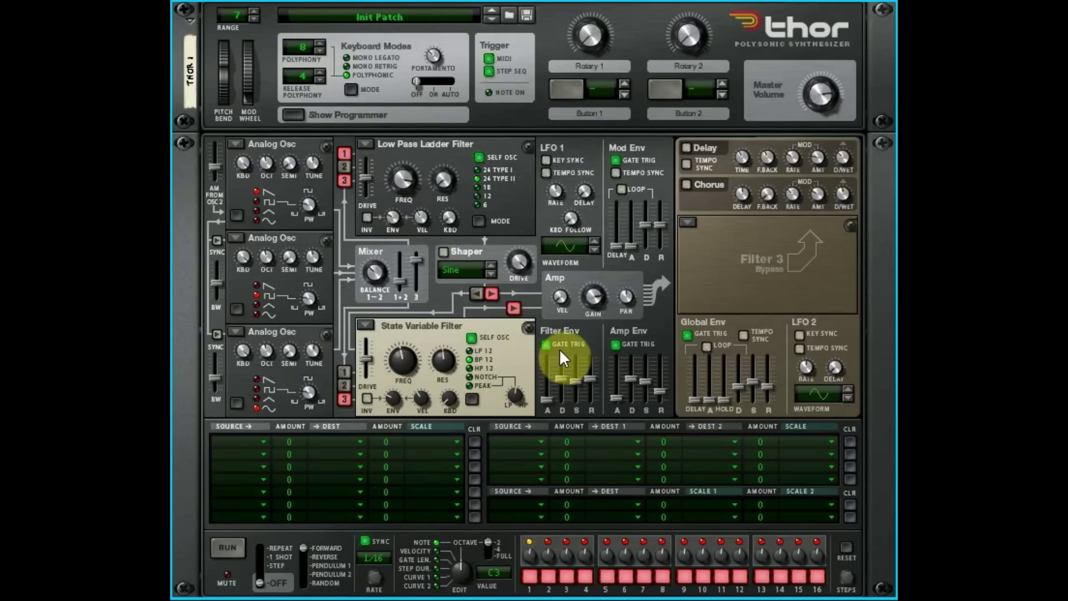
Step: Route the Shaper to Filter 2 and make Osc 2 the State Variable Filter's only oscillator input
click(491, 293)
click(477, 293)
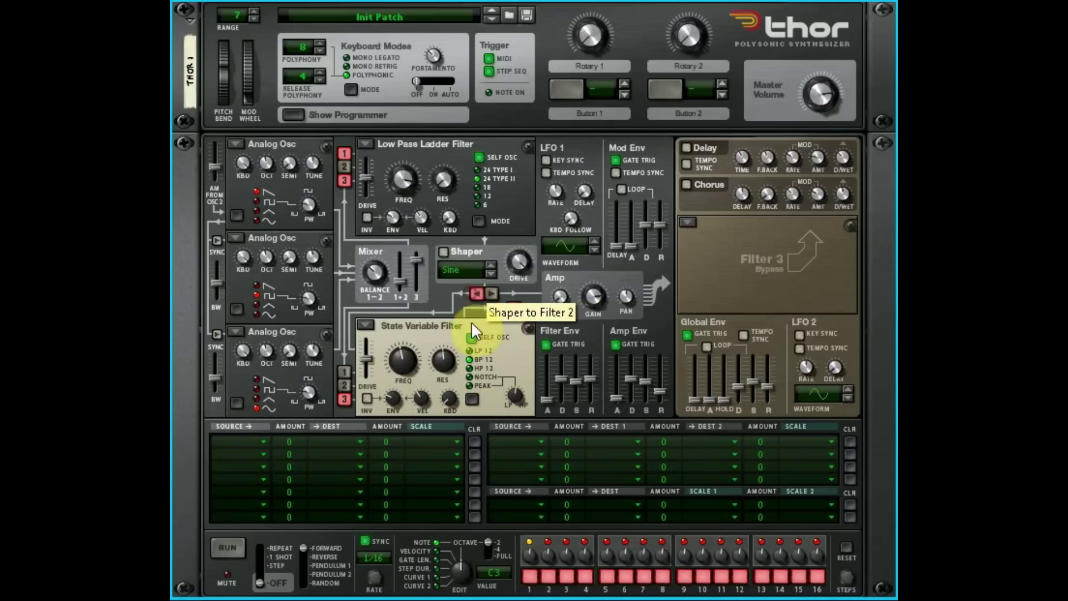
click(343, 386)
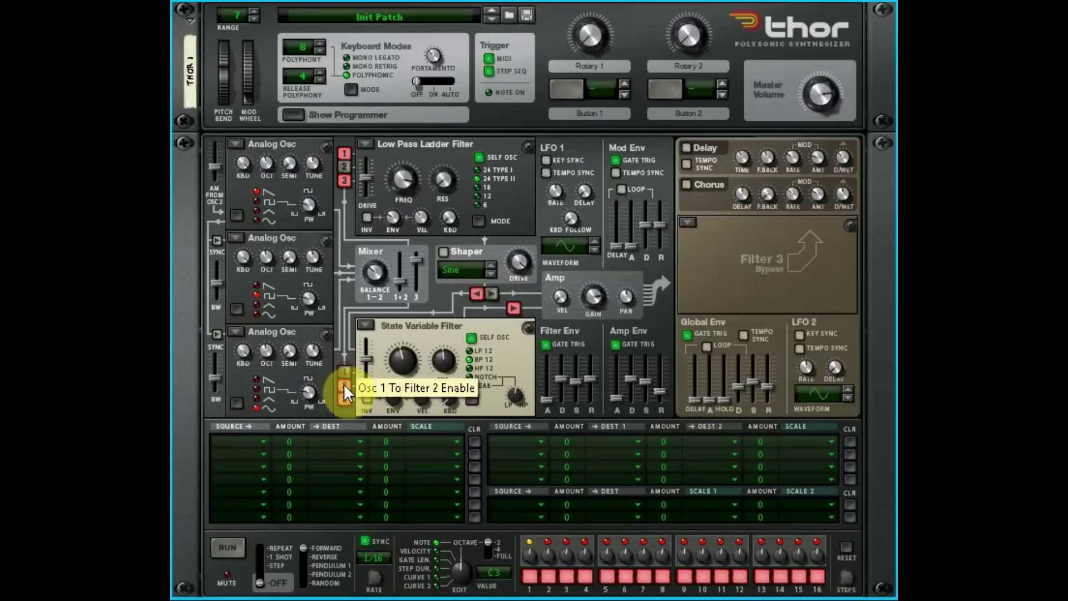
click(343, 384)
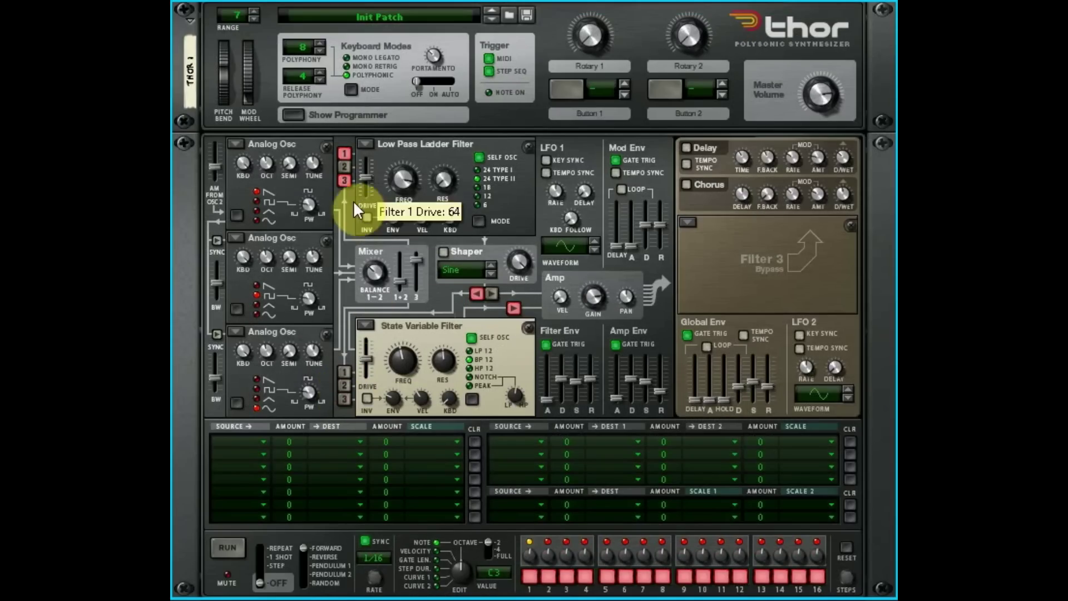
click(343, 384)
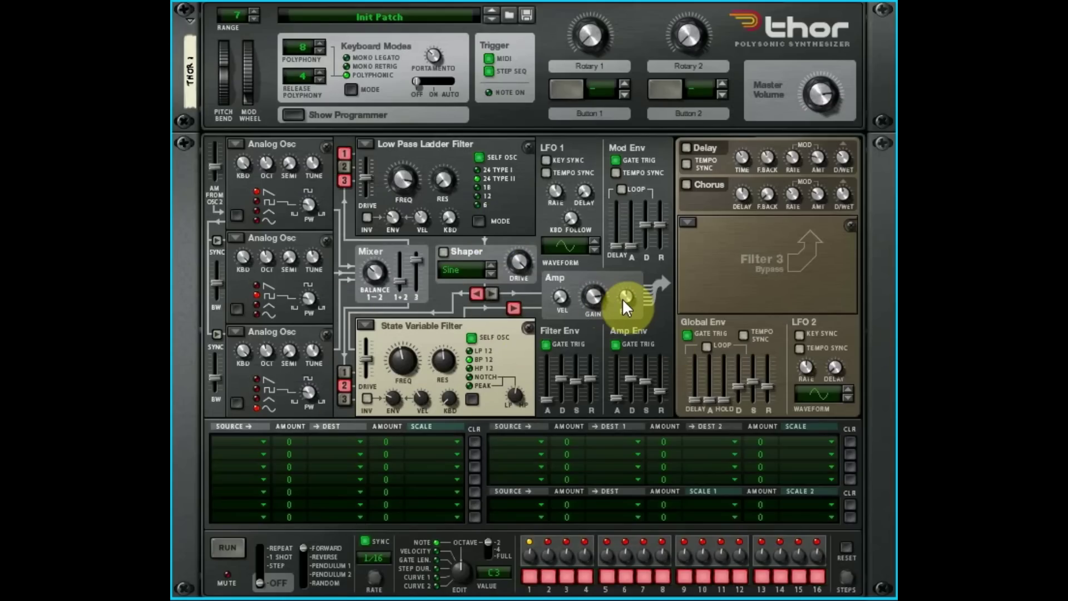
mouse_move(623, 300)
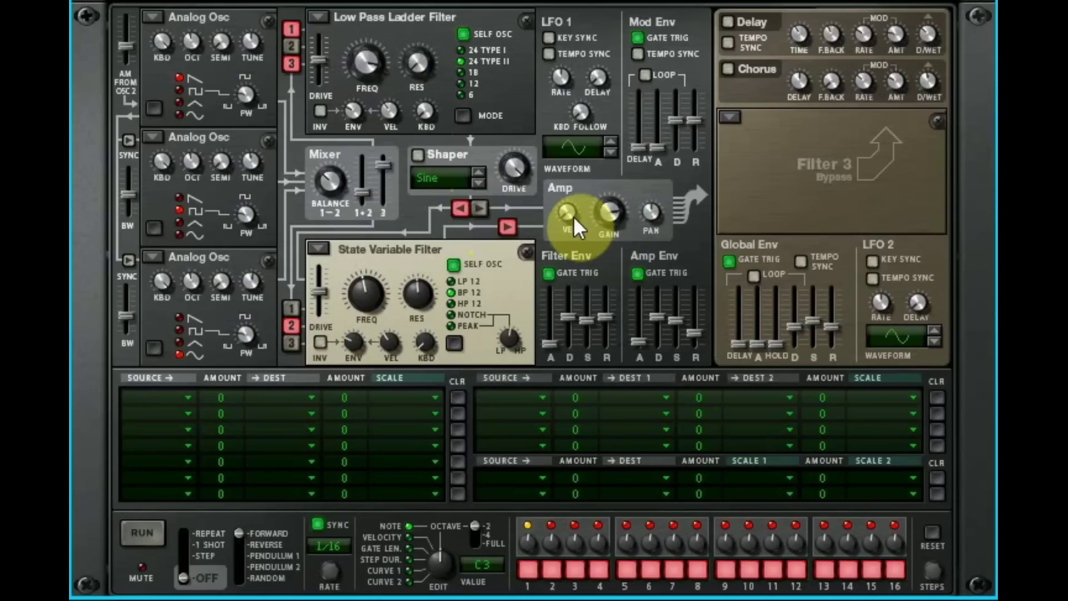
Step: Raise Amp velocity sensitivity to 127 and rebalance the mixer, lifting the Osc 1+2 level
mouse_move(606, 222)
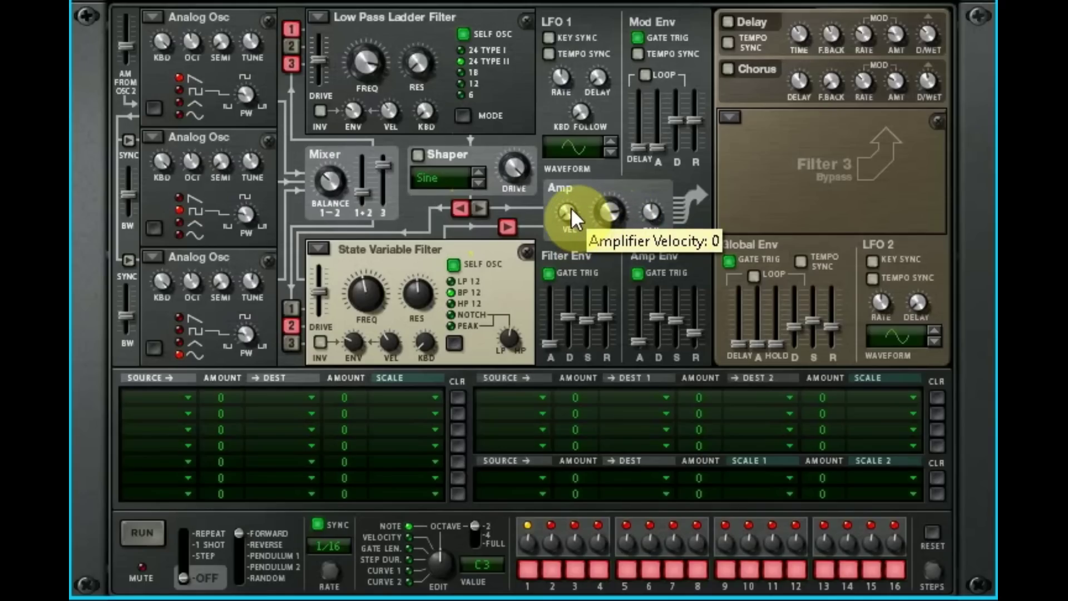
drag(570, 207, 590, 139)
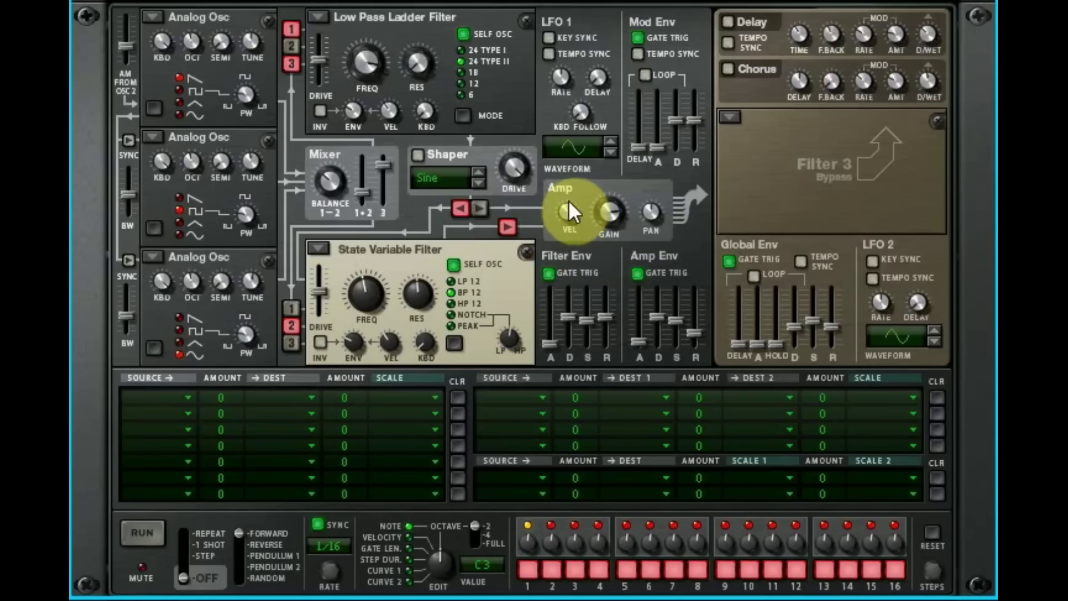
mouse_move(573, 212)
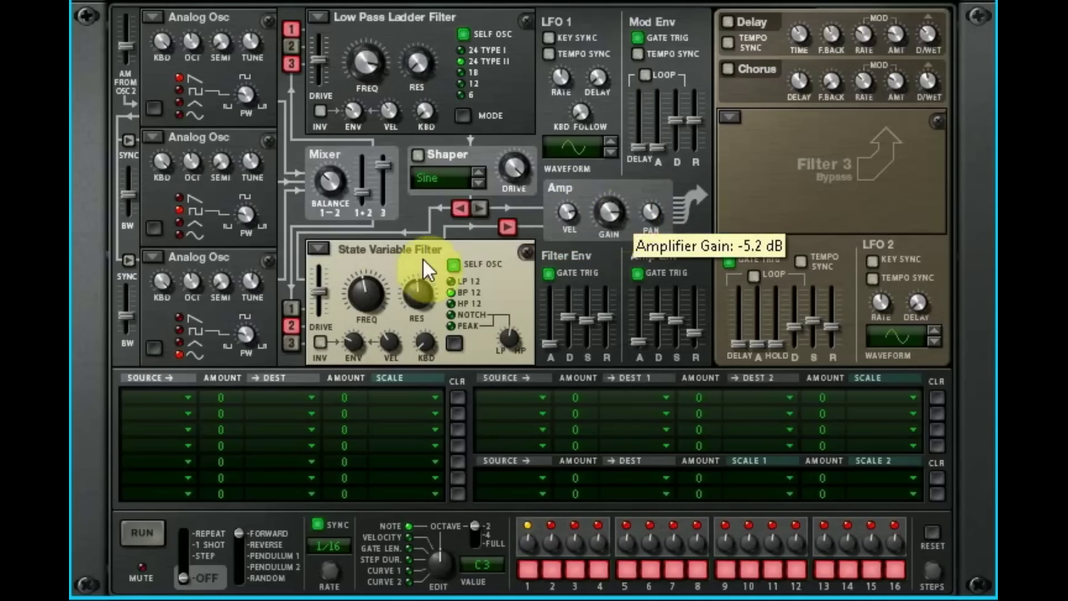
drag(342, 181, 363, 164)
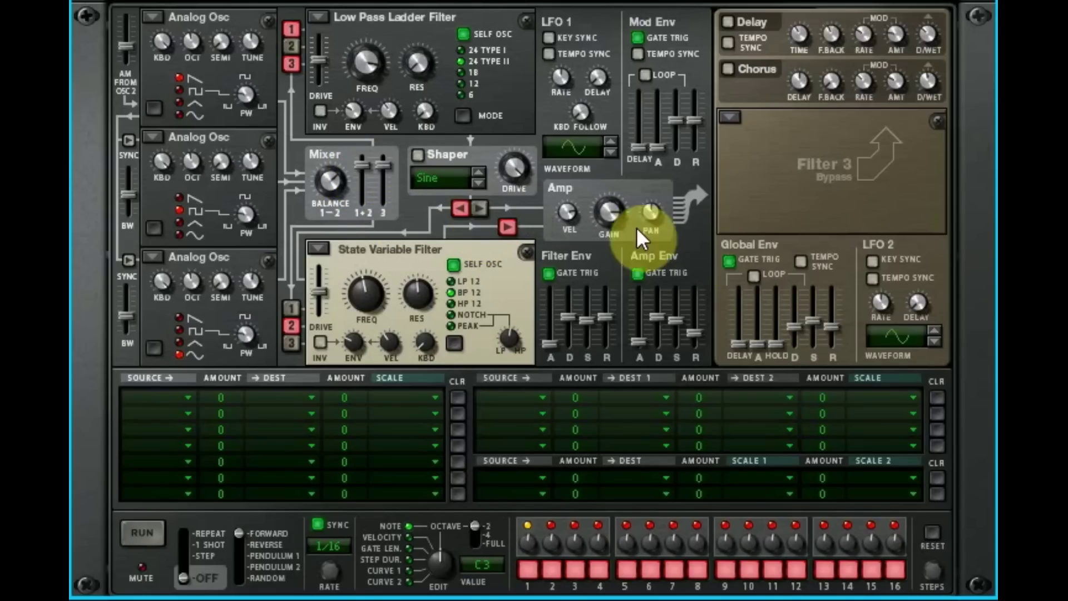
drag(573, 209, 593, 165)
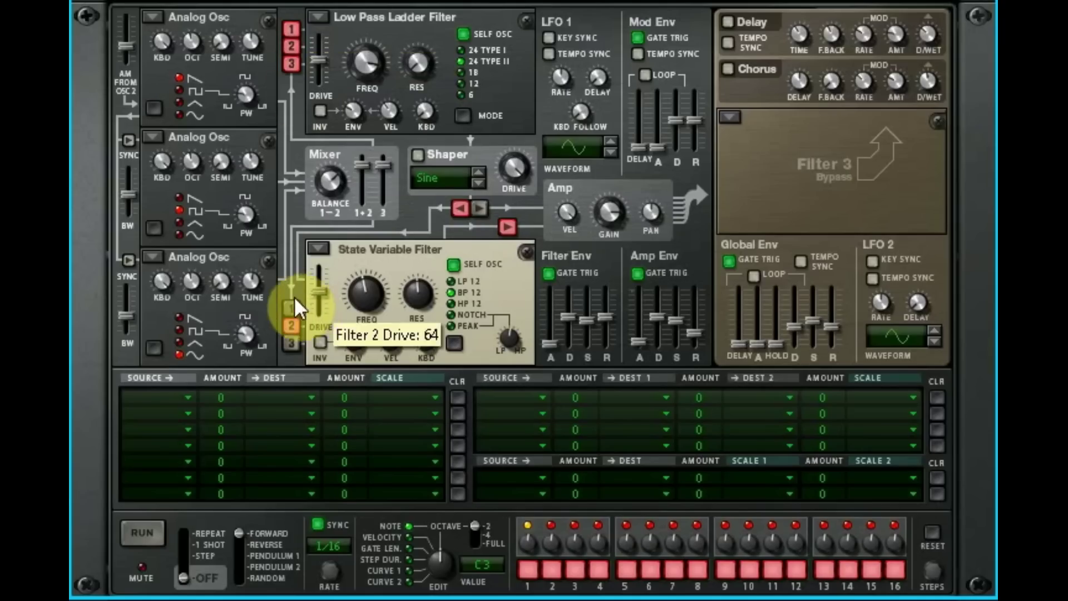
Step: Add Osc 3 to Filter 2, send the Shaper back to the Amp, and pan the Amp left to about -20
click(290, 343)
click(479, 210)
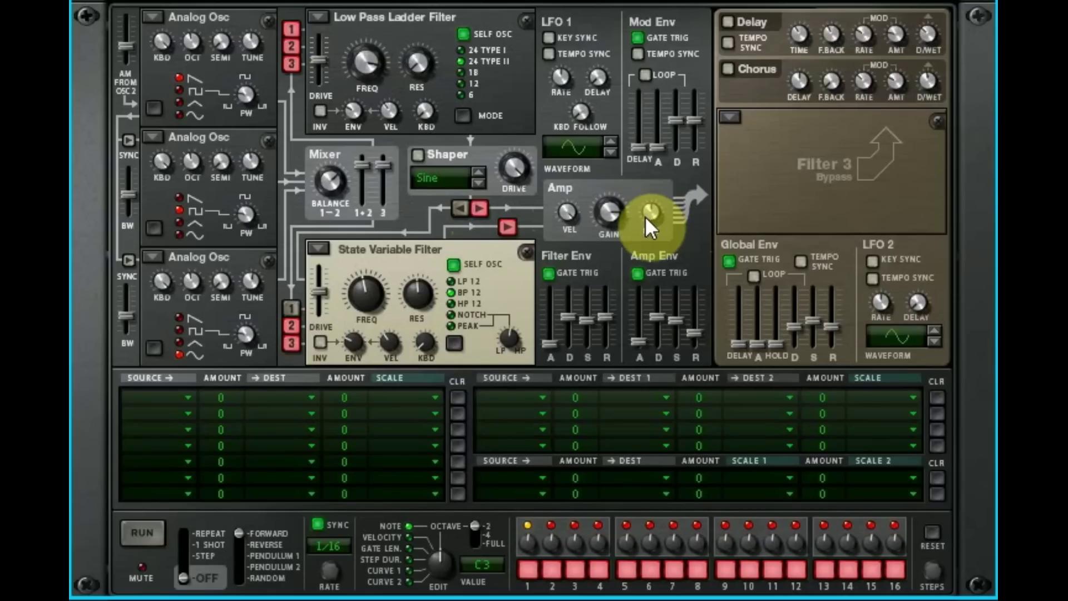
mouse_move(645, 216)
mouse_down()
mouse_move(659, 208)
mouse_move(672, 252)
mouse_move(675, 214)
mouse_move(659, 203)
mouse_move(655, 178)
mouse_move(670, 223)
mouse_move(645, 235)
mouse_up()
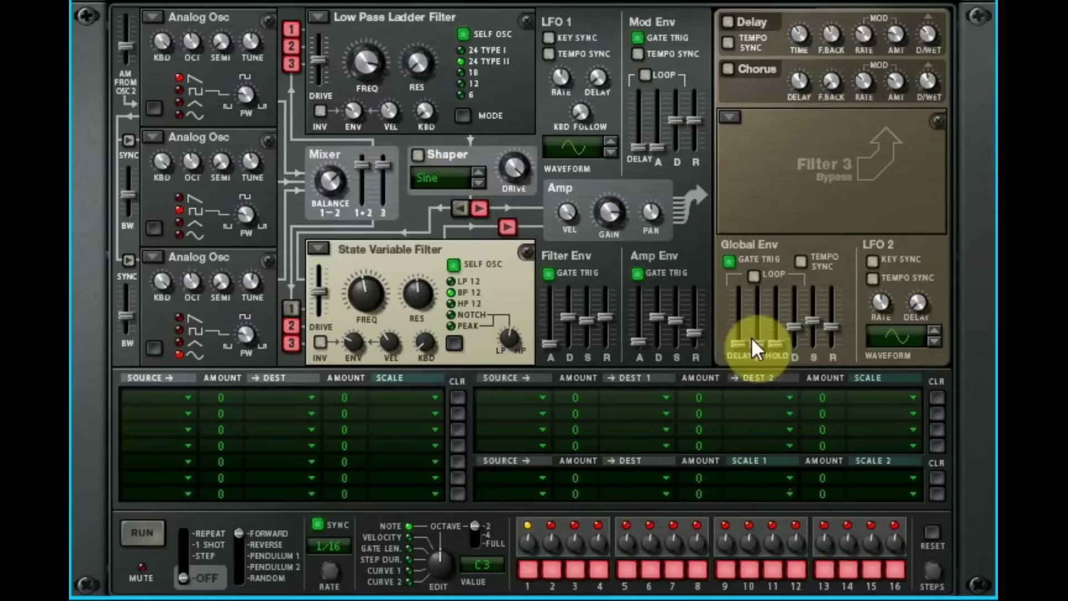
mouse_move(653, 219)
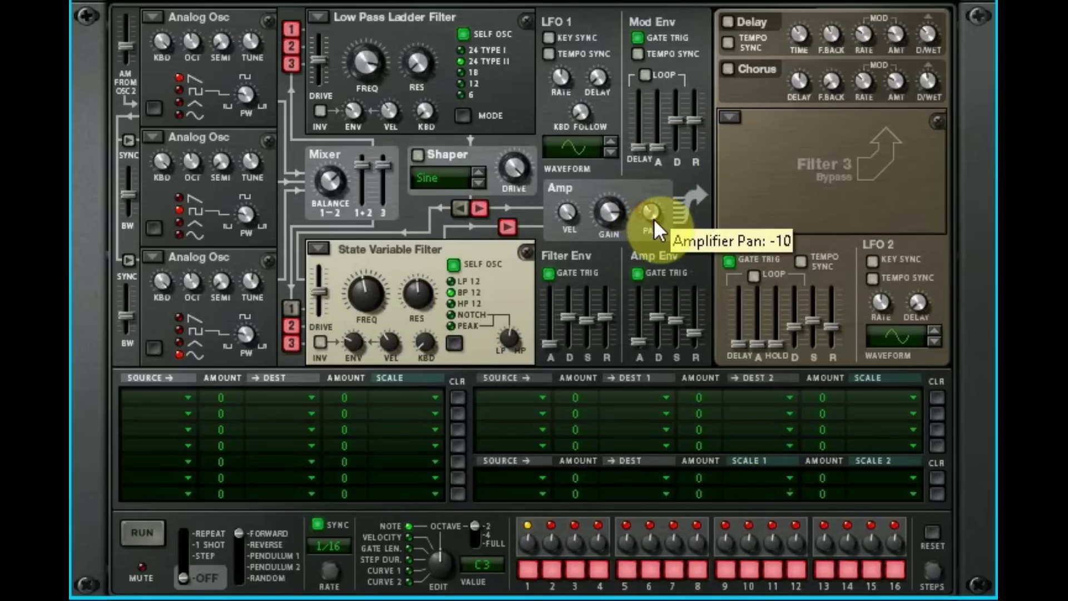
drag(653, 218, 648, 221)
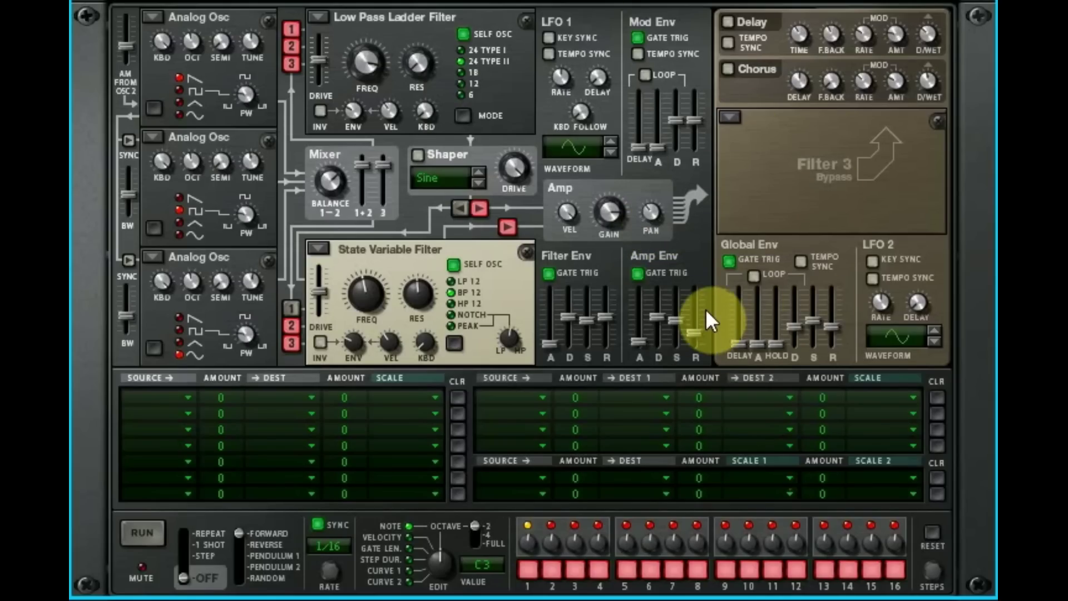
Step: Reset the Amp pan, make Filter 3 a Formant filter after trying State Variable, and enable Chorus and Delay
ctrl+click(654, 205)
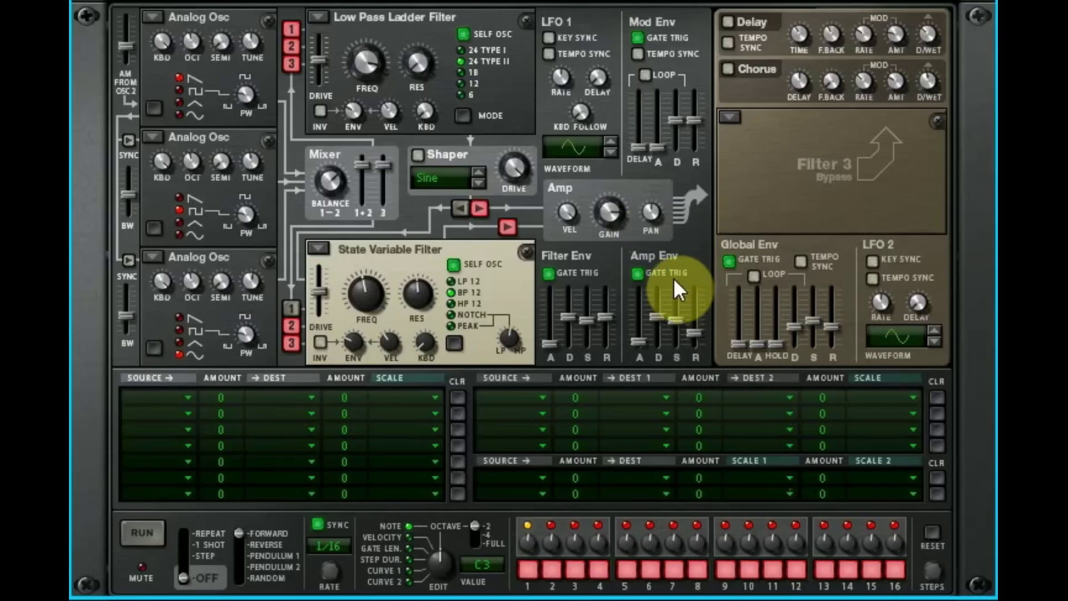
click(730, 117)
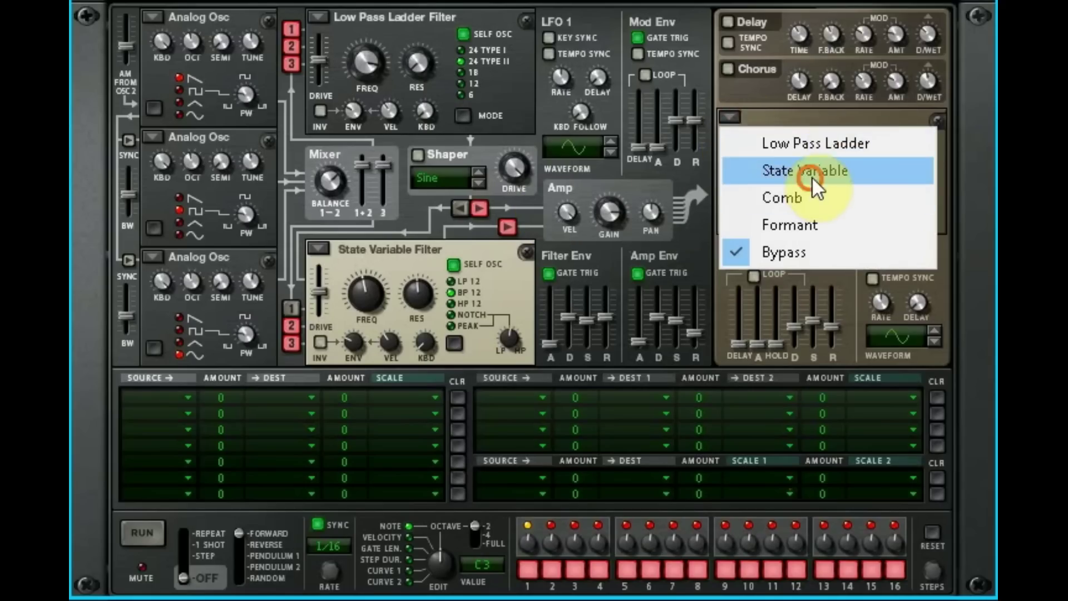
click(812, 172)
click(730, 118)
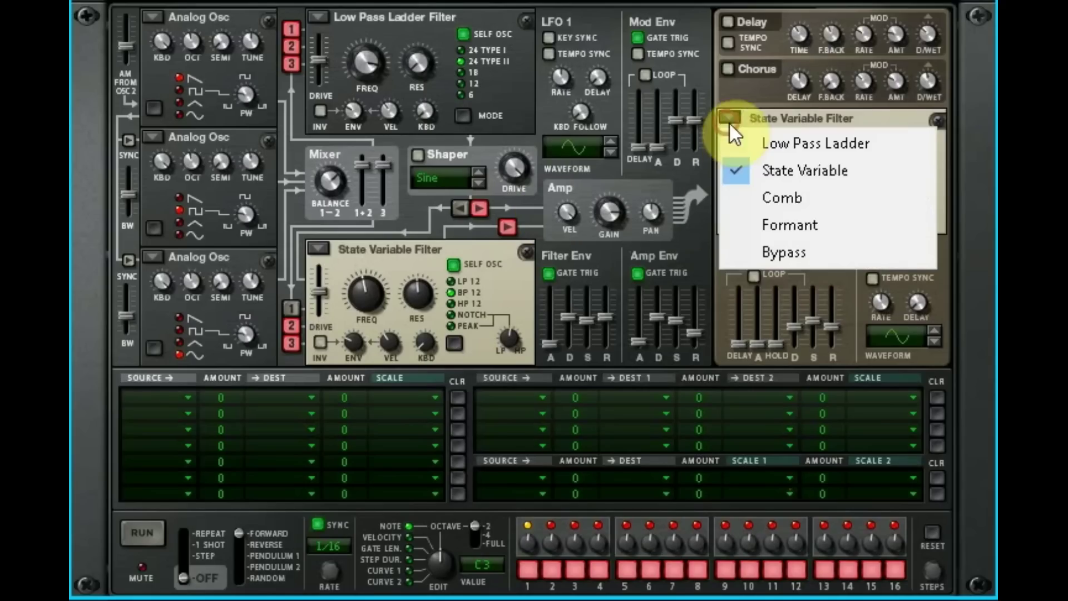
click(793, 224)
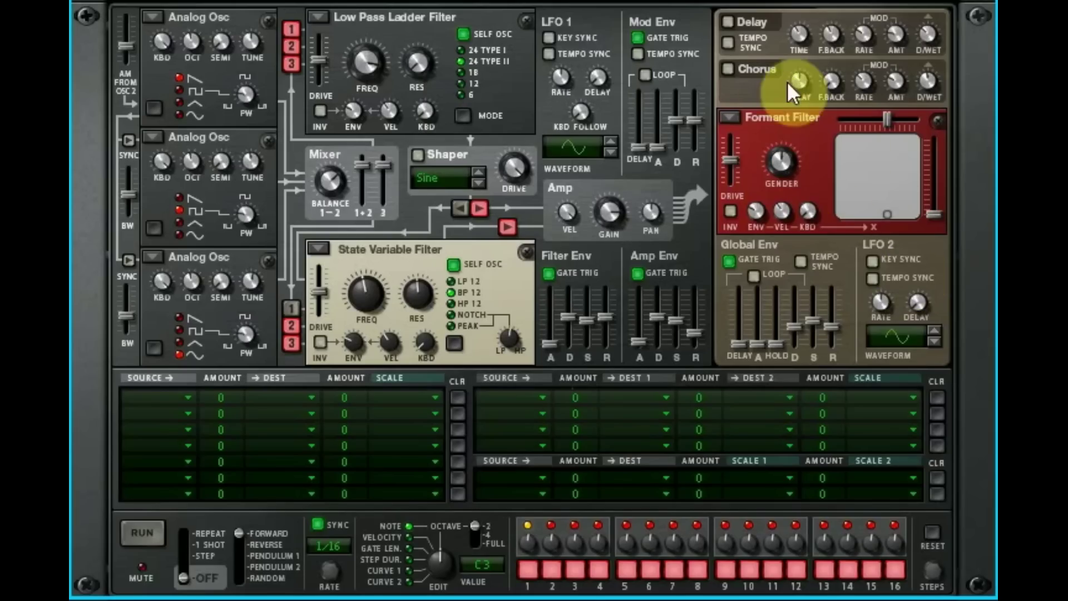
click(725, 70)
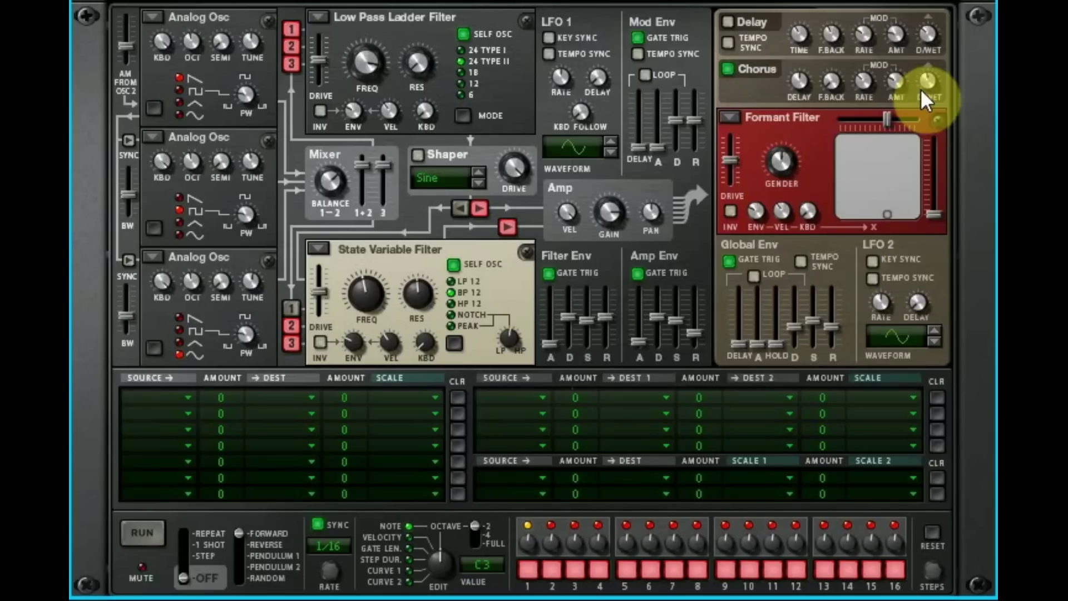
click(727, 23)
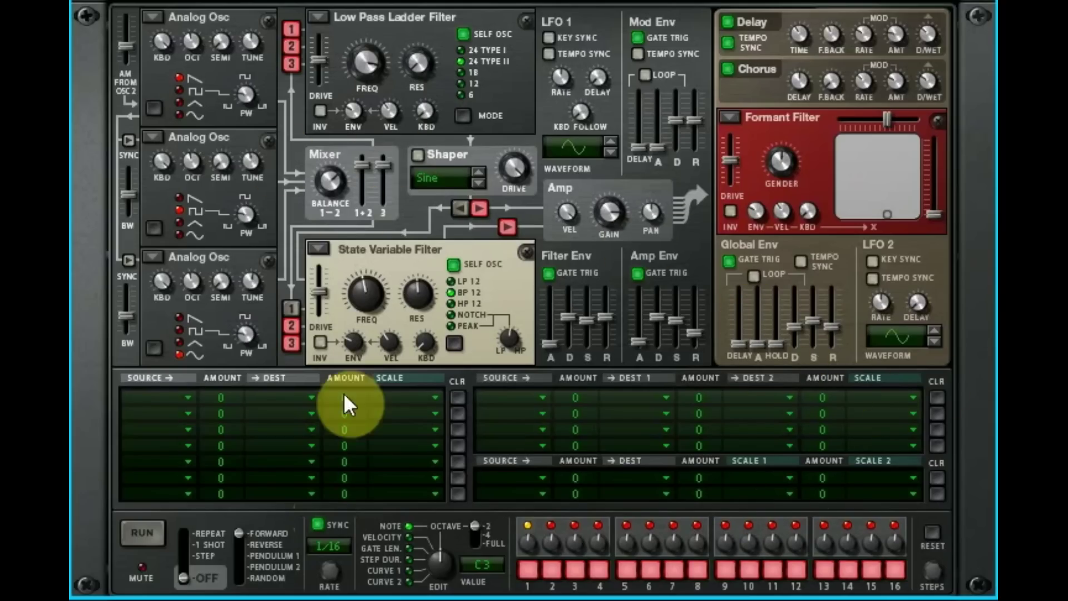
Step: Set the first mod matrix row's source to Osc 2, leaving its destination empty
click(188, 397)
click(261, 8)
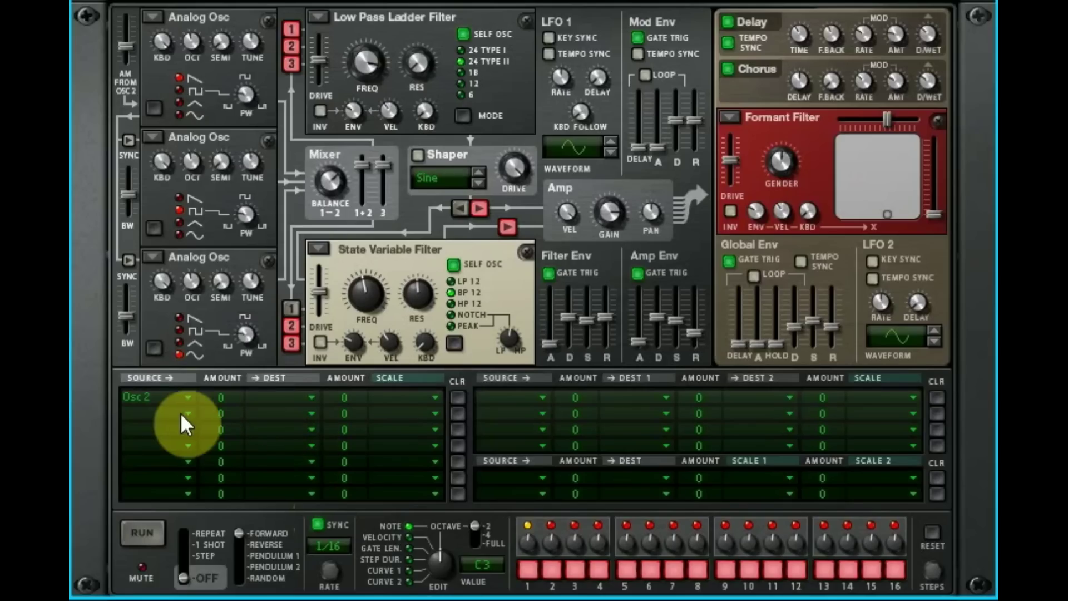
click(259, 396)
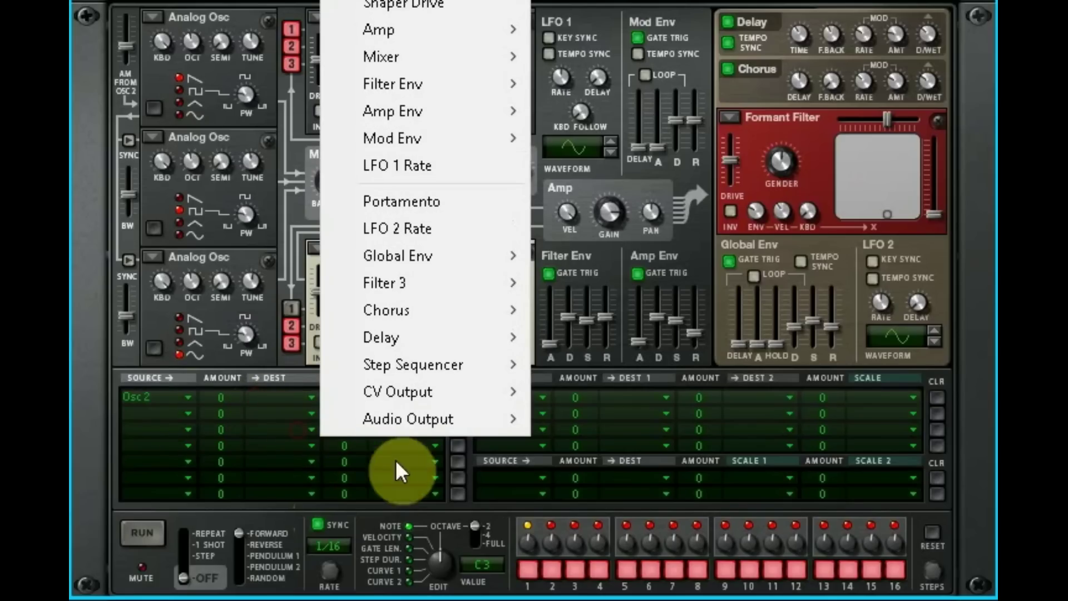
click(342, 373)
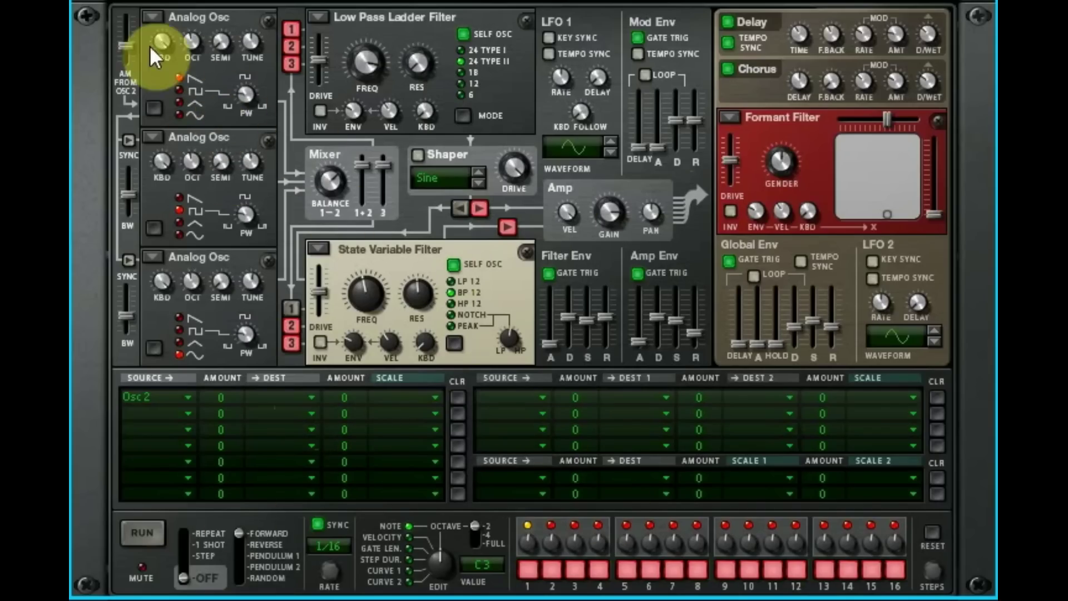
click(152, 17)
click(190, 71)
click(151, 16)
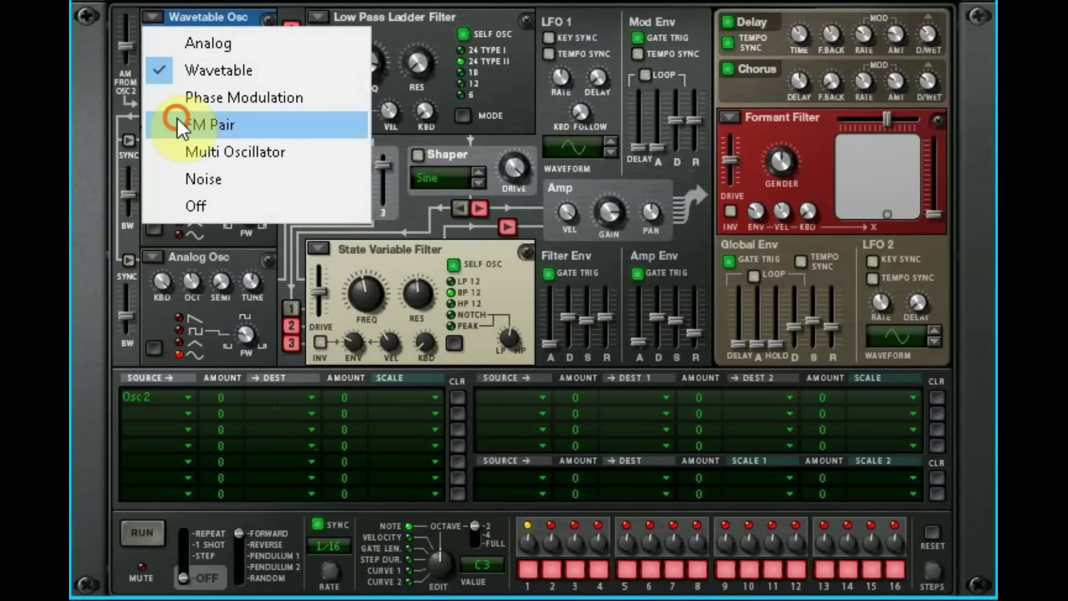
click(178, 124)
click(150, 15)
click(199, 161)
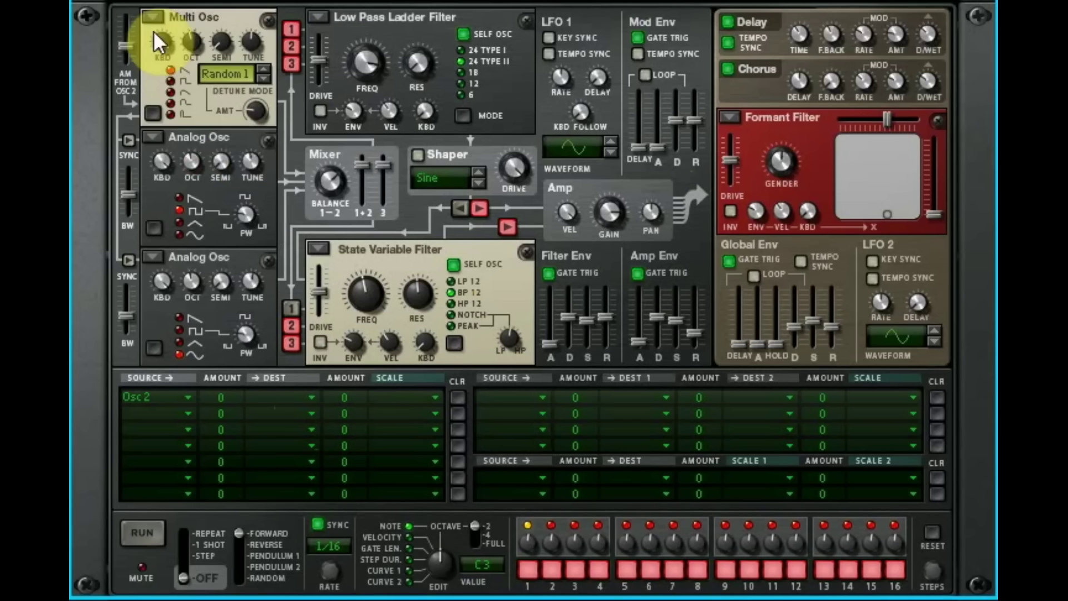
click(152, 19)
click(178, 45)
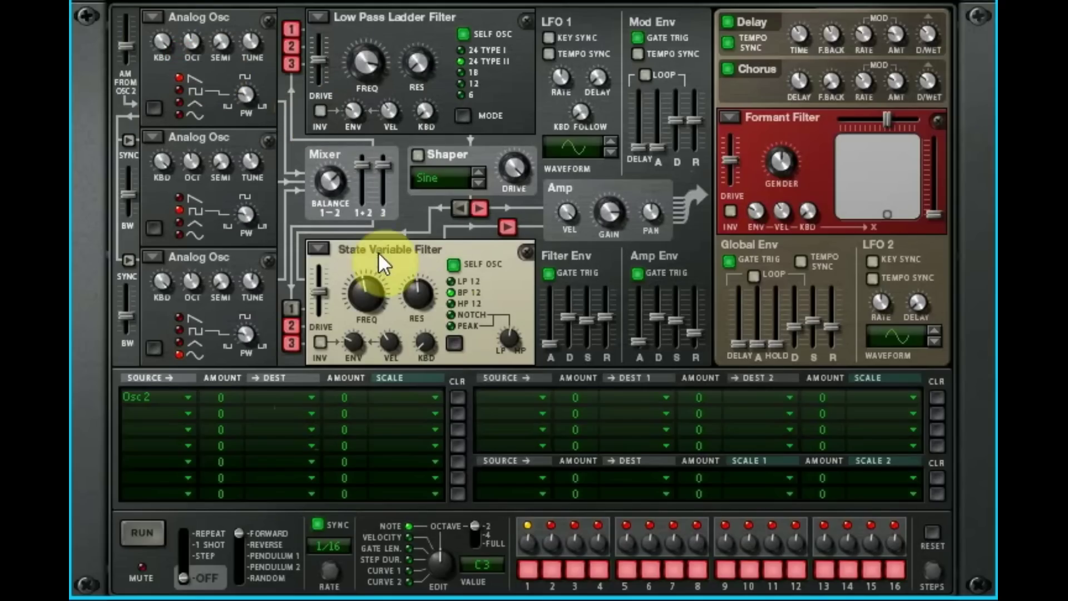